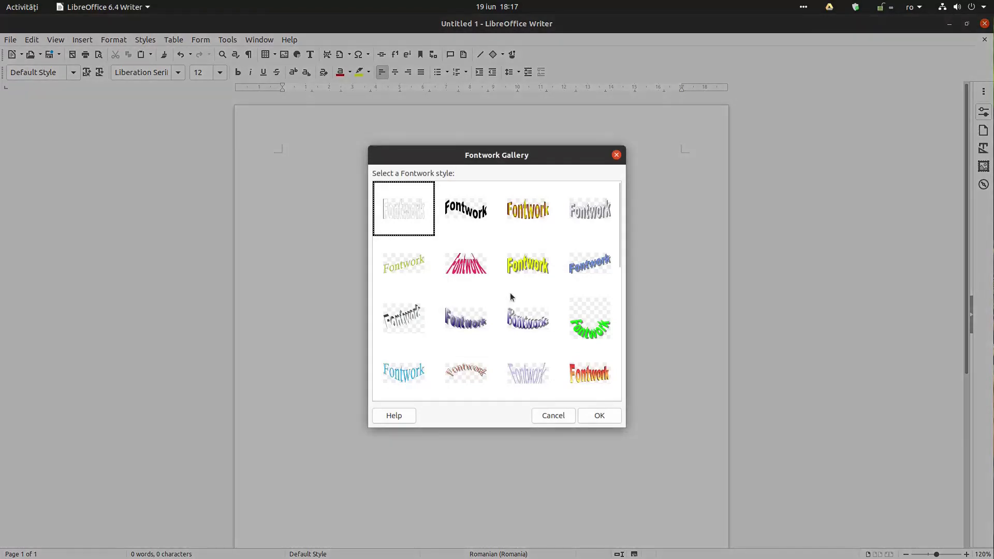
Step: Insert a Fontwork object in the red-orange-yellow 3D gradient style and shrink it to about 3.23 x 1.24 inches near the page's upper edge
click(603, 378)
click(599, 416)
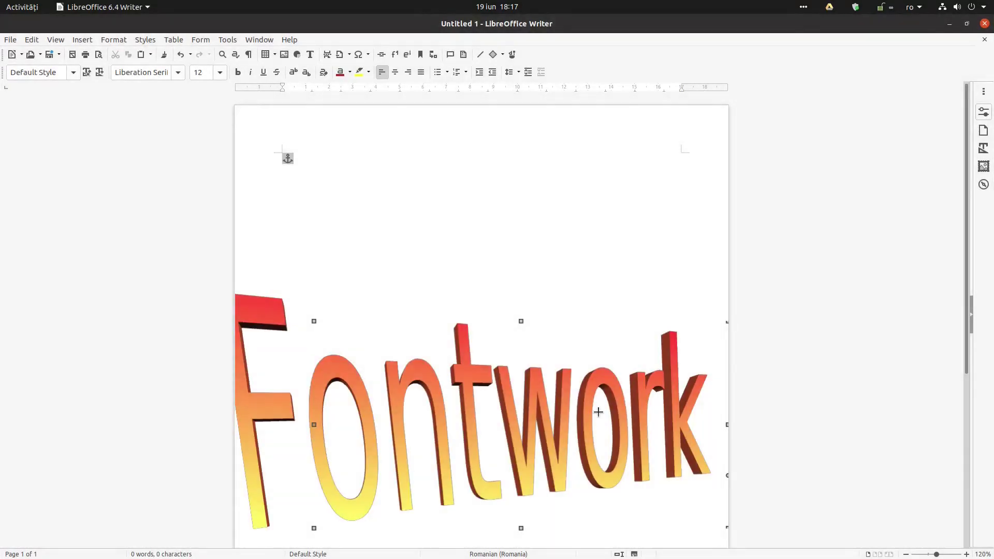
drag(725, 321, 498, 215)
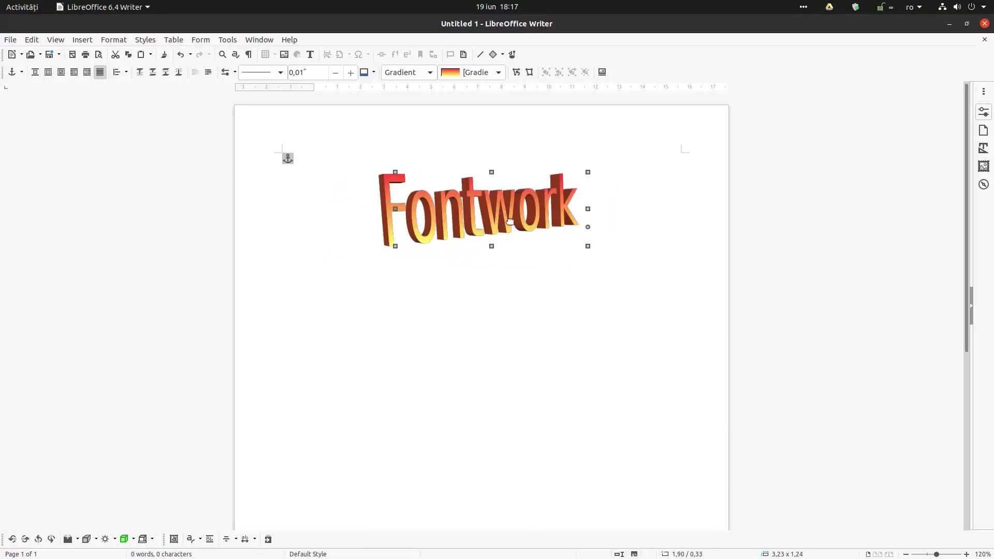
right_click(504, 223)
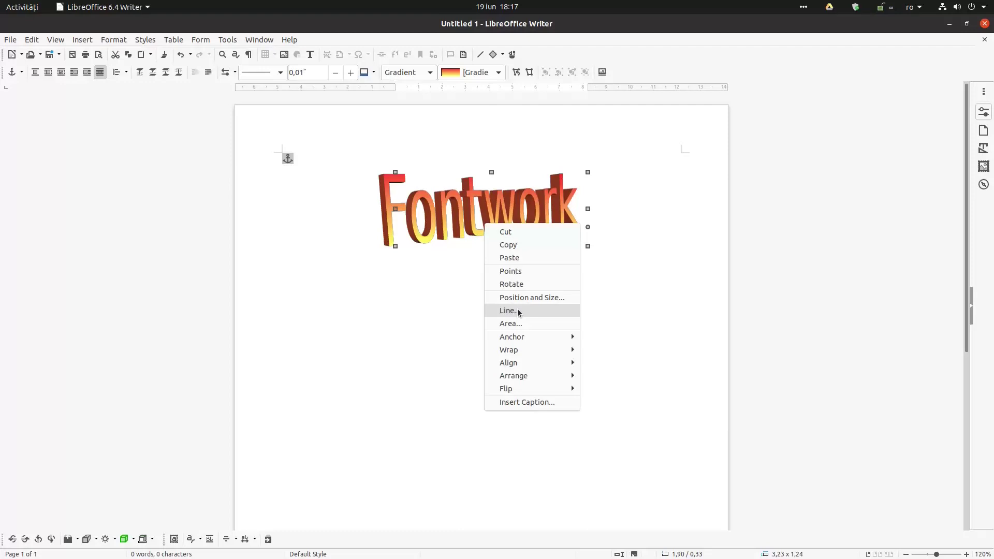
mouse_move(526, 342)
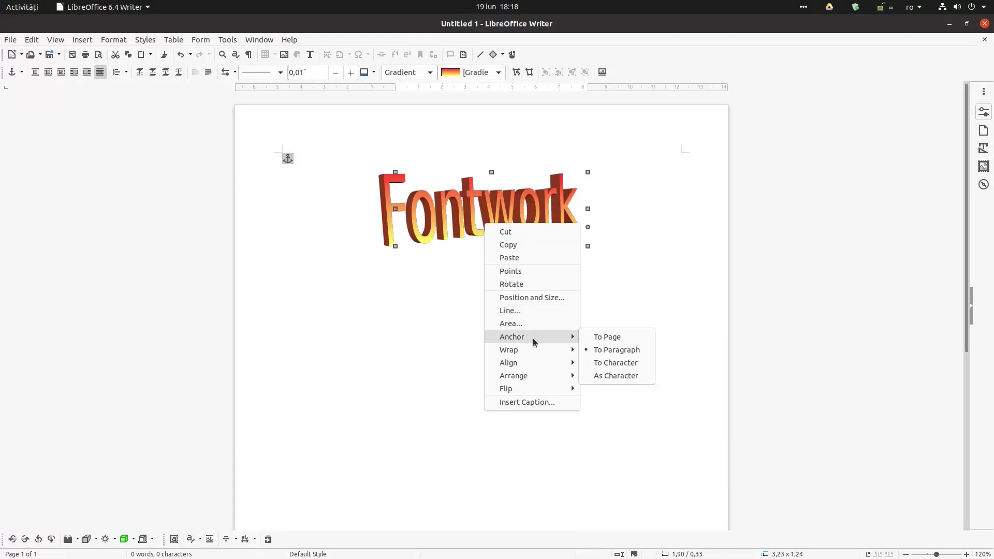
mouse_move(539, 364)
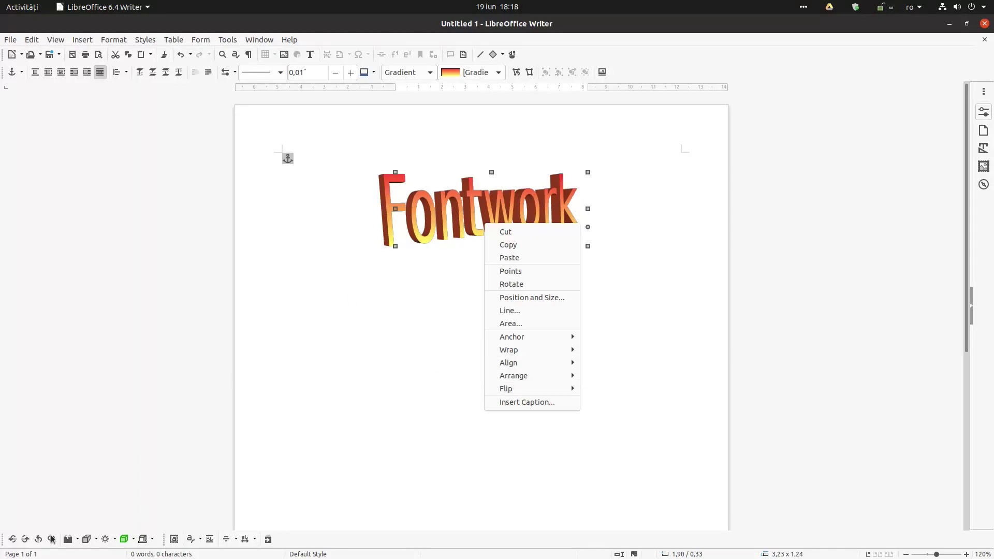
click(394, 421)
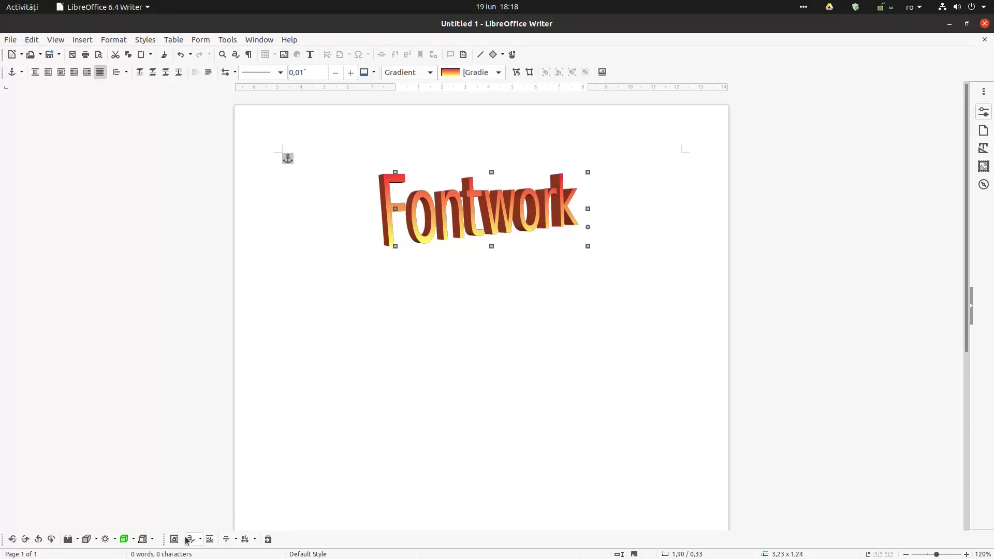
Step: Insert a second Fontwork object in the lavender-to-dark-blue shadowed style, delete it and reselect the red-orange one
drag(164, 539, 8, 539)
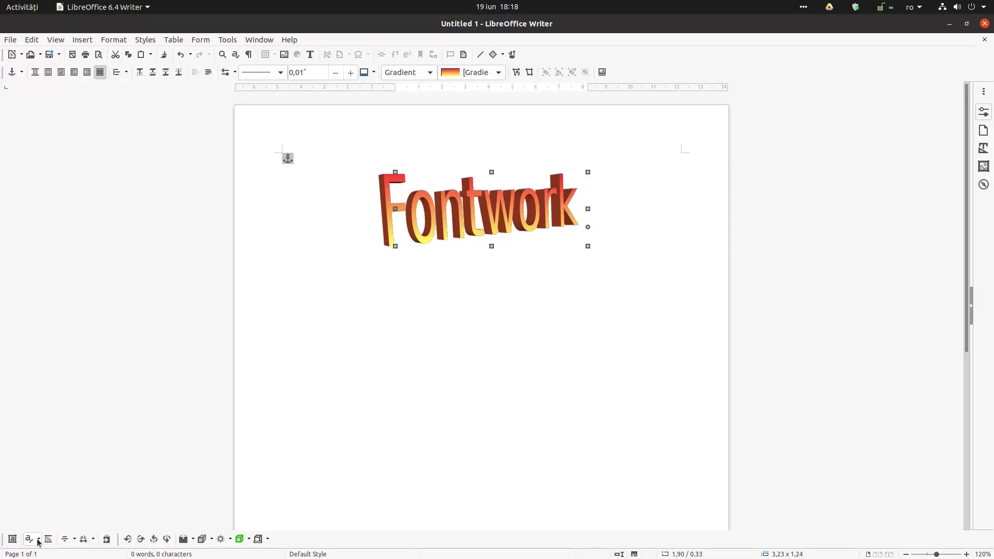
click(13, 539)
click(470, 327)
click(589, 414)
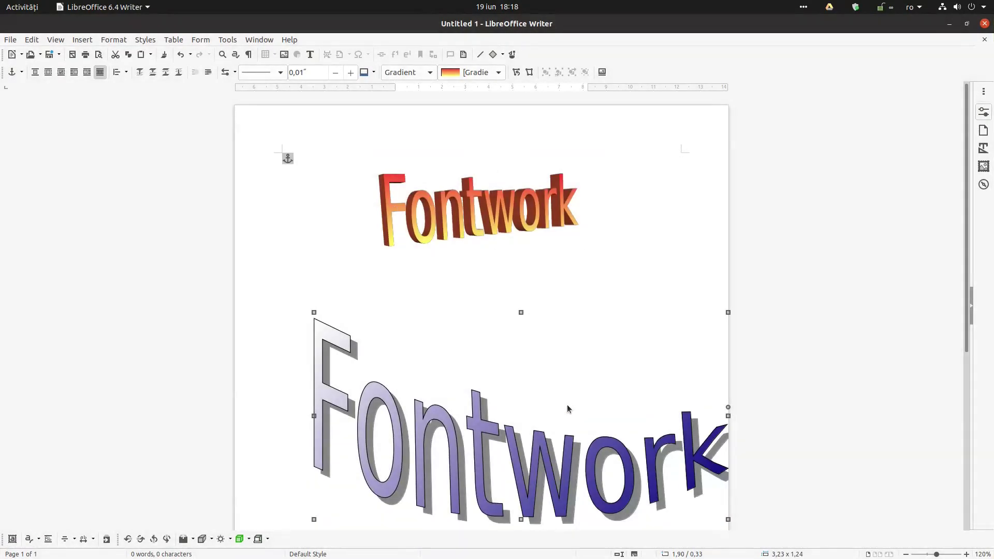
click(520, 441)
click(437, 232)
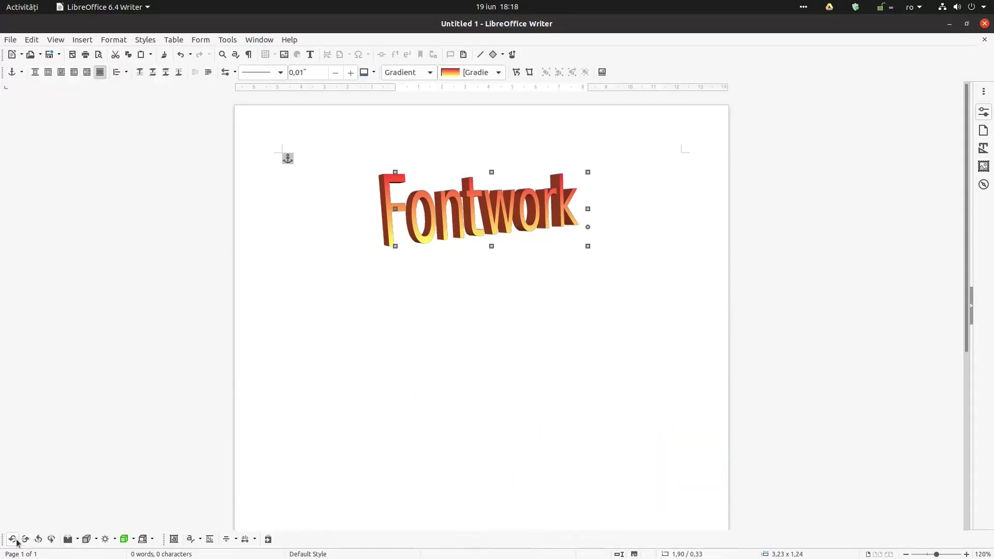
Step: Change the Fontwork text's shape to the plain rectangle and afterwards replace it with the wave shape
click(192, 539)
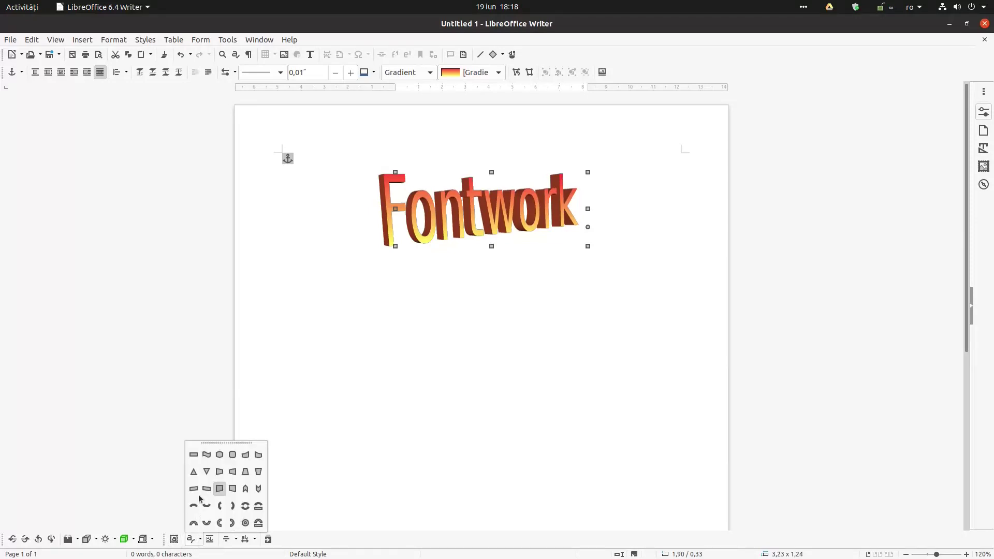
click(195, 455)
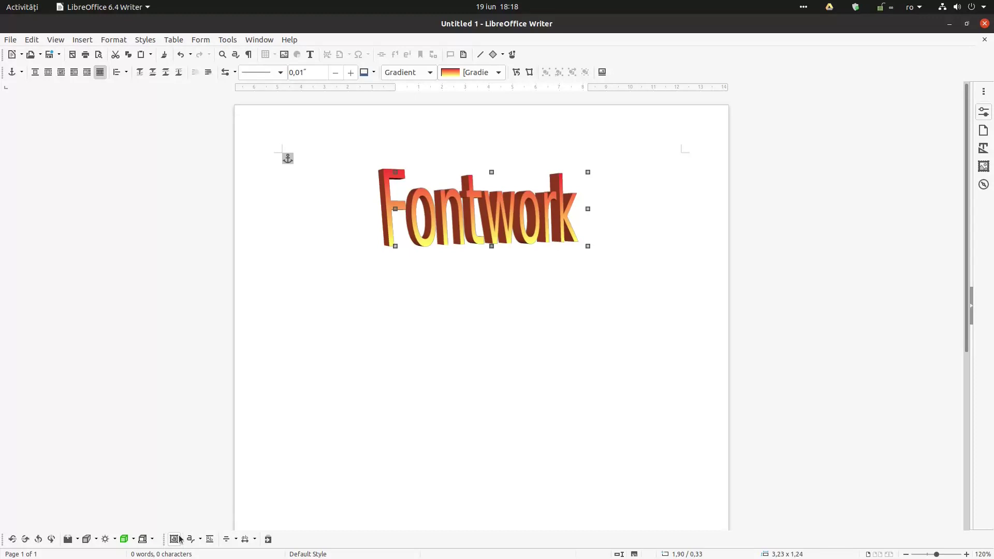
click(192, 539)
click(207, 456)
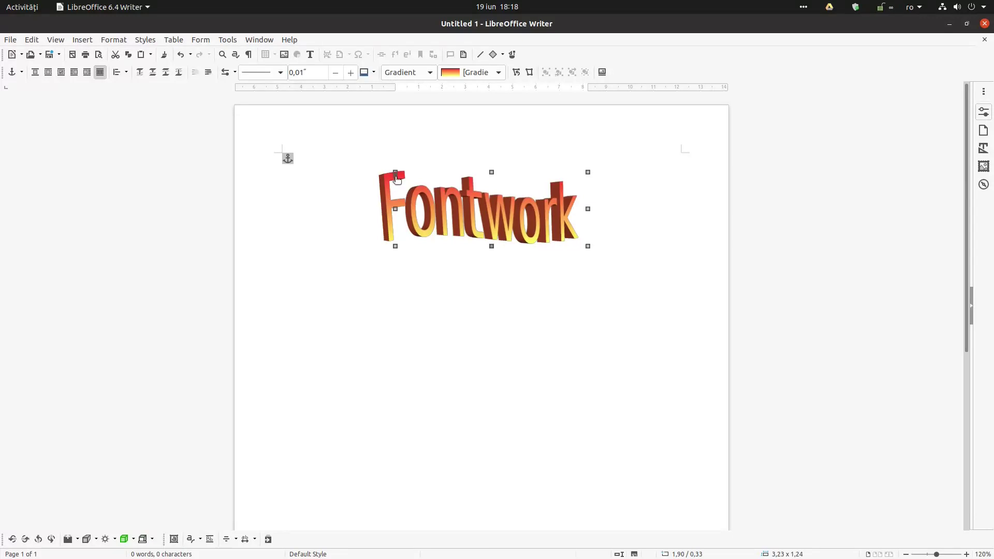
Step: Reshape the wave with its control handles, making the wave deeper and undoing an unwanted slant adjustment
drag(397, 179, 396, 187)
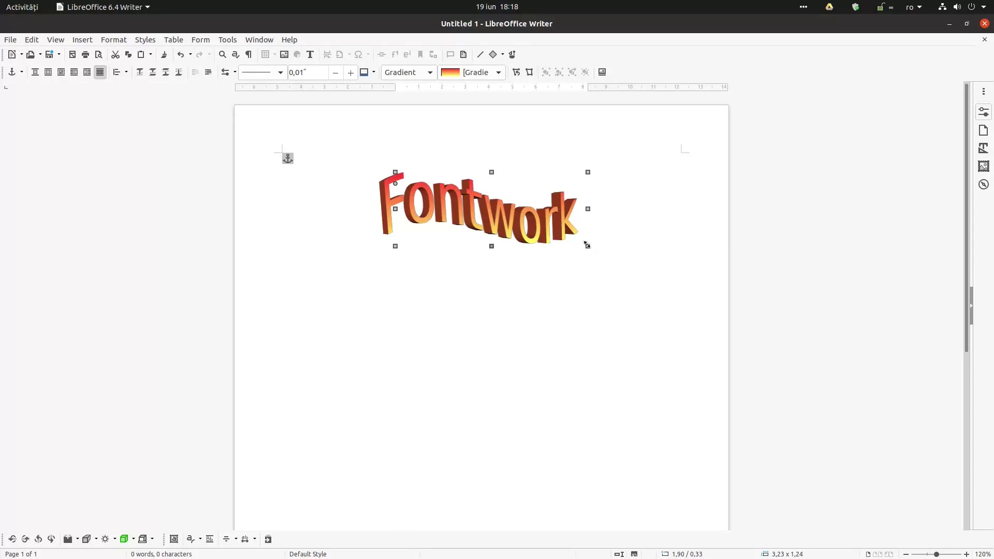
click(530, 244)
click(528, 214)
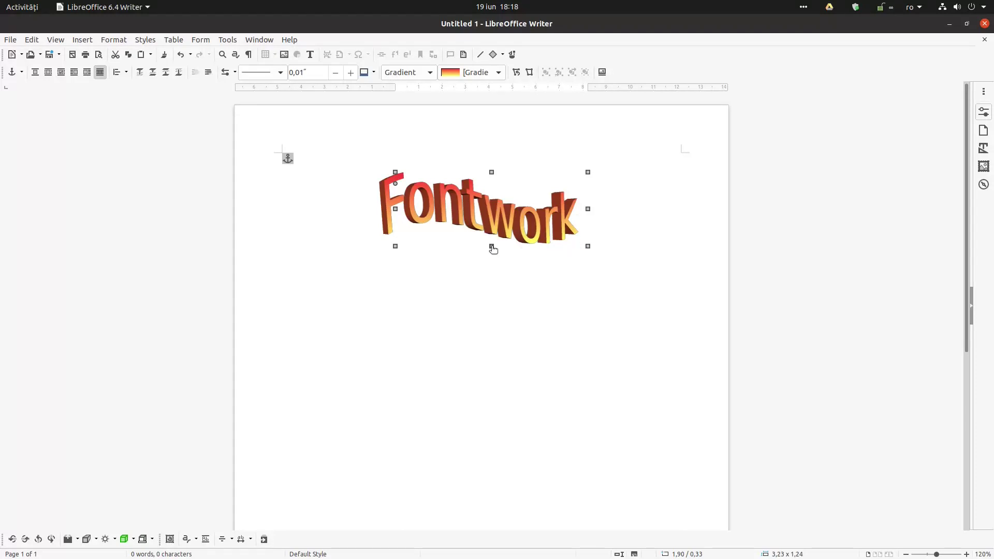
mouse_move(492, 246)
mouse_down()
mouse_move(504, 247)
mouse_move(490, 247)
mouse_up()
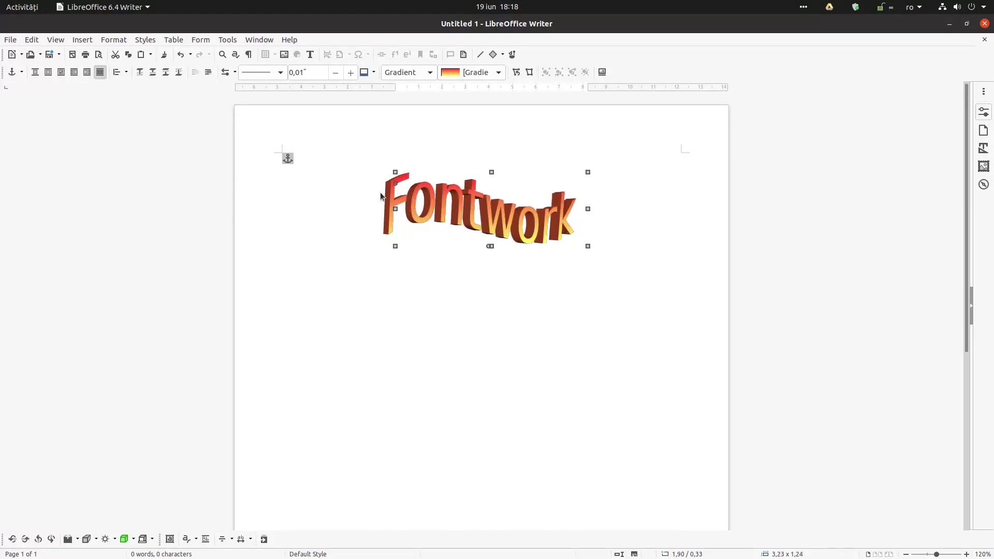
drag(396, 186, 390, 200)
key(ctrl+z)
mouse_move(488, 250)
mouse_down()
mouse_move(480, 253)
mouse_move(493, 246)
mouse_up()
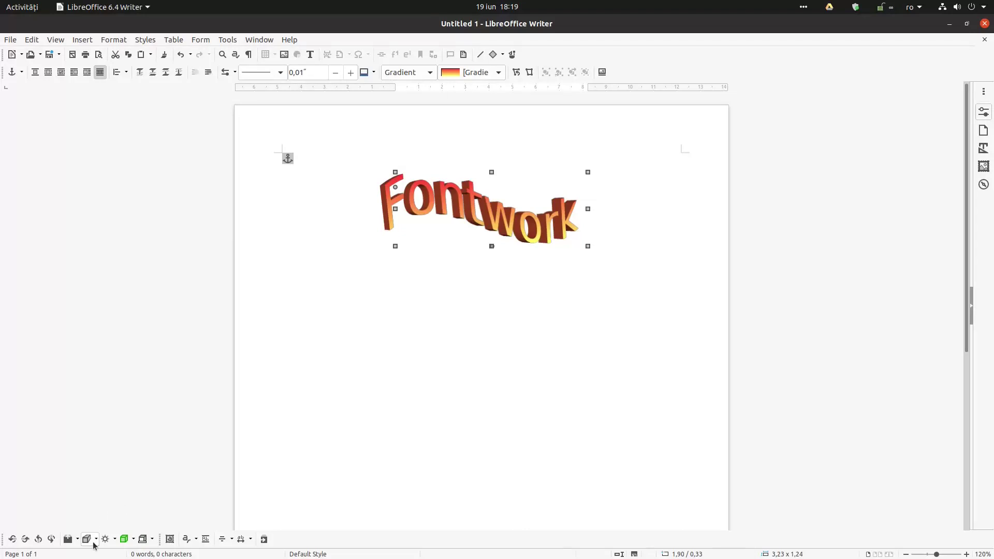
Step: Try the plain rectangle, hexagonal and rounded shapes in turn on the Fontwork text
click(198, 541)
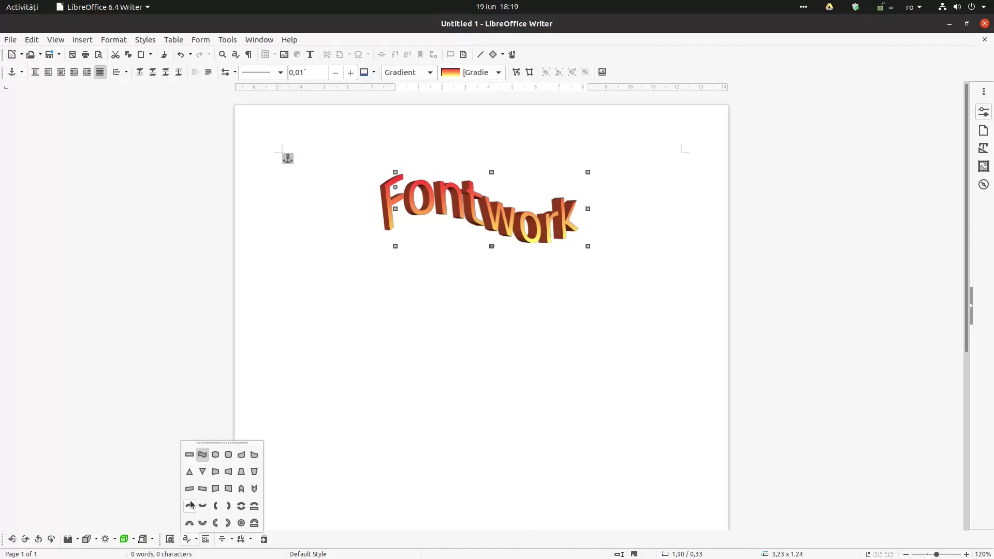
click(190, 456)
click(198, 540)
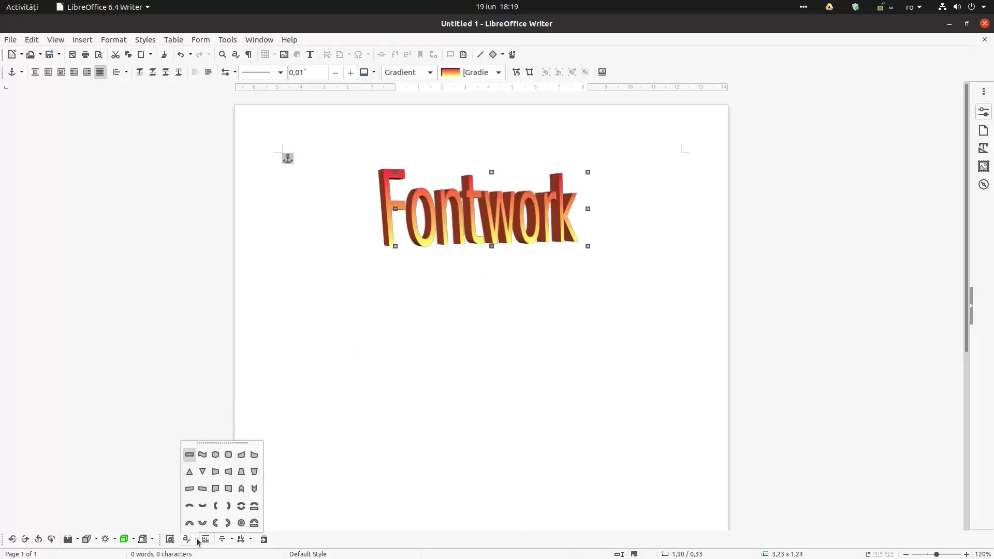
click(214, 456)
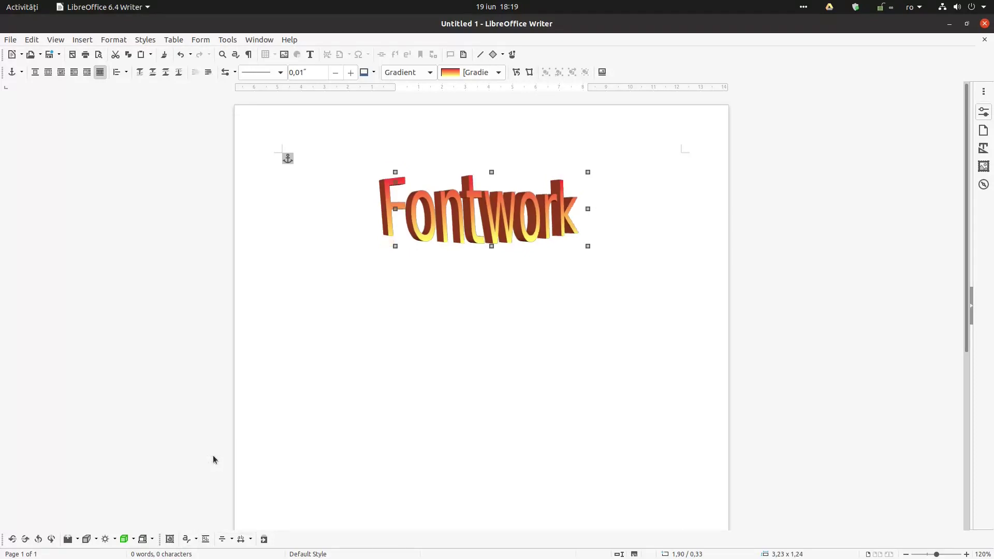
click(197, 540)
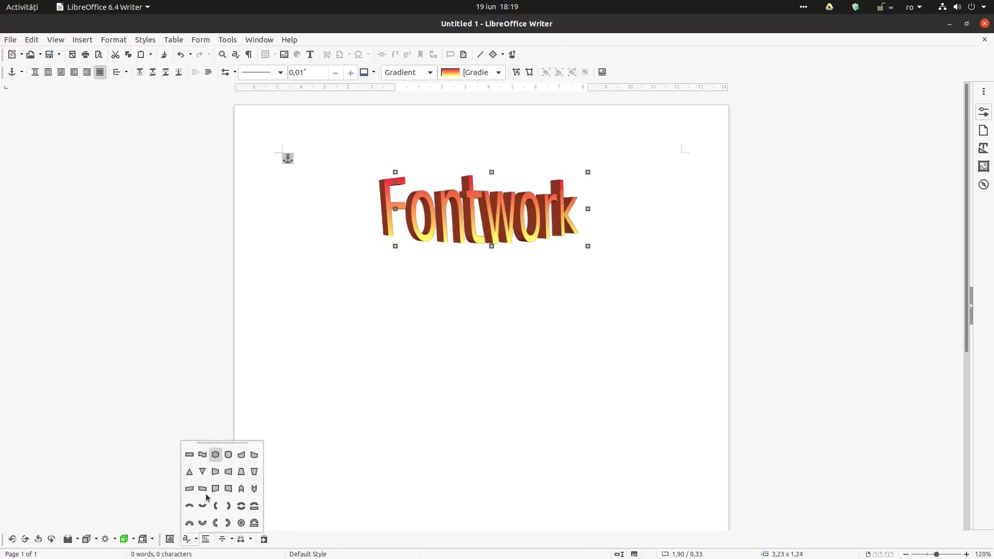
click(229, 456)
Step: Apply the shape with the upward-curving upper edge to the Fontwork text and flatten its curve with the control handle
click(196, 539)
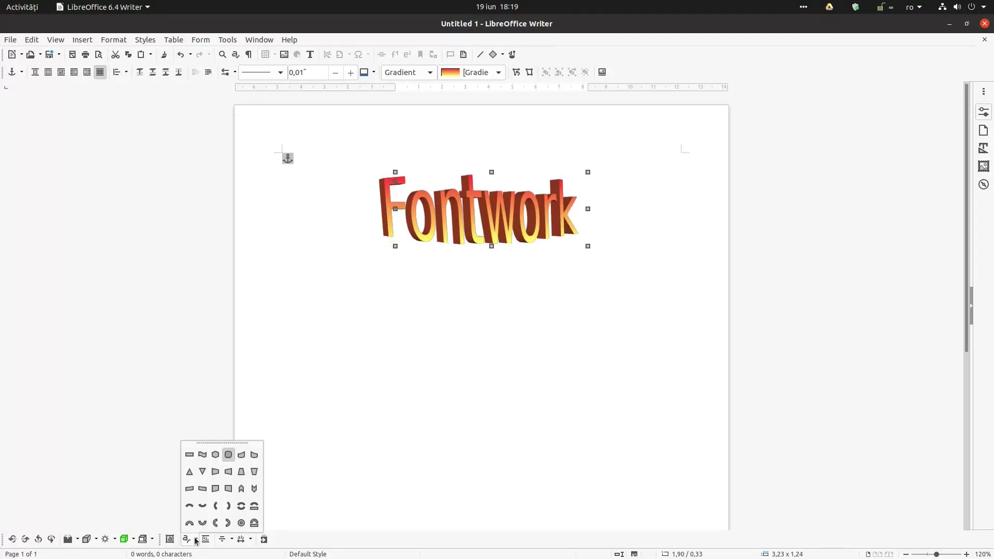
click(239, 461)
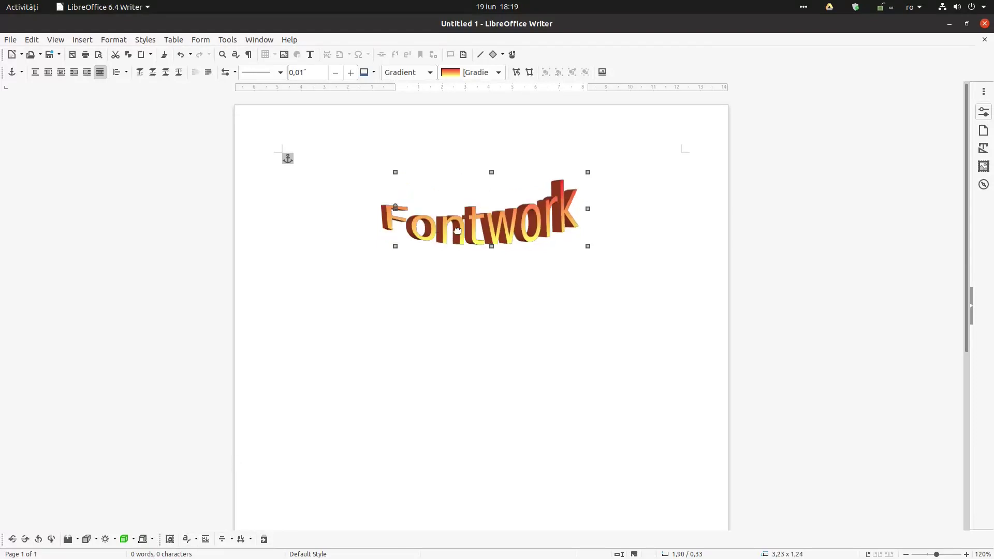
mouse_move(395, 208)
mouse_down()
mouse_move(392, 175)
mouse_move(395, 207)
mouse_up()
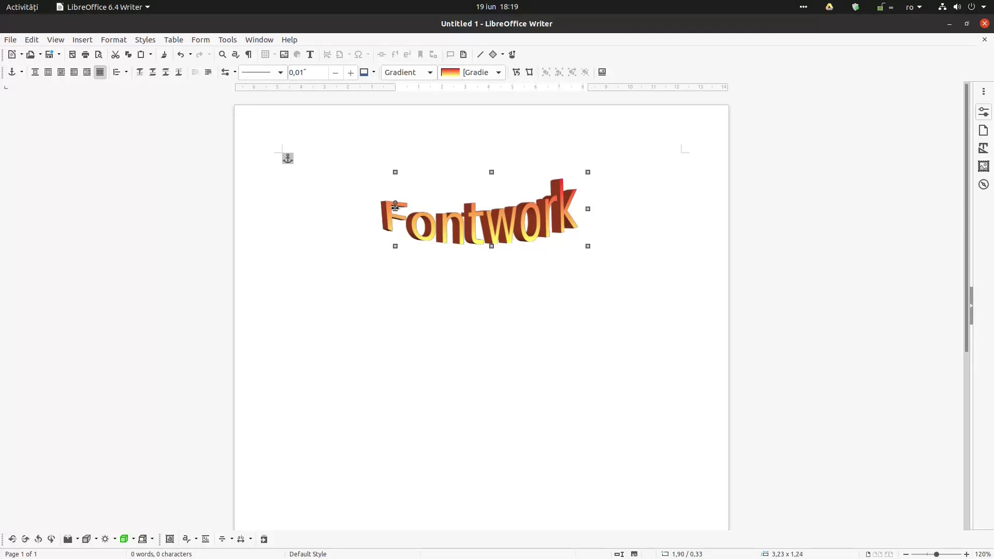
drag(396, 205, 395, 186)
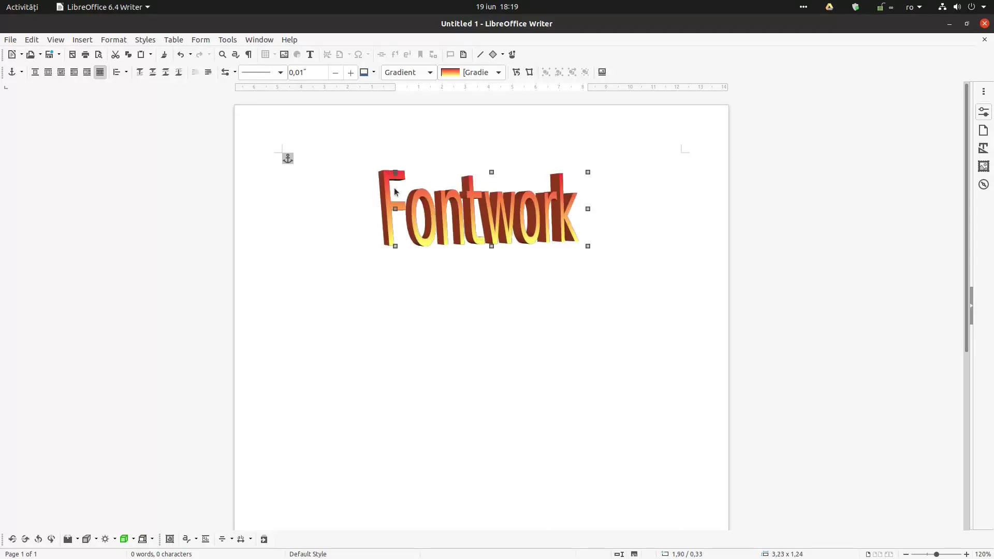
Step: Bend the Fontwork text into the upward arch shape and repeatedly tilt its 3D extrusion to the left
click(195, 539)
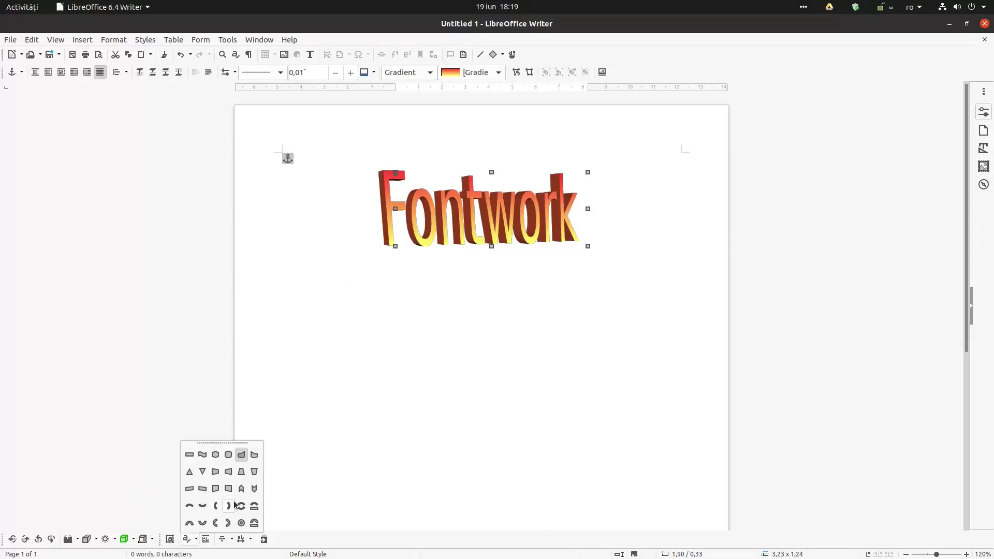
click(190, 506)
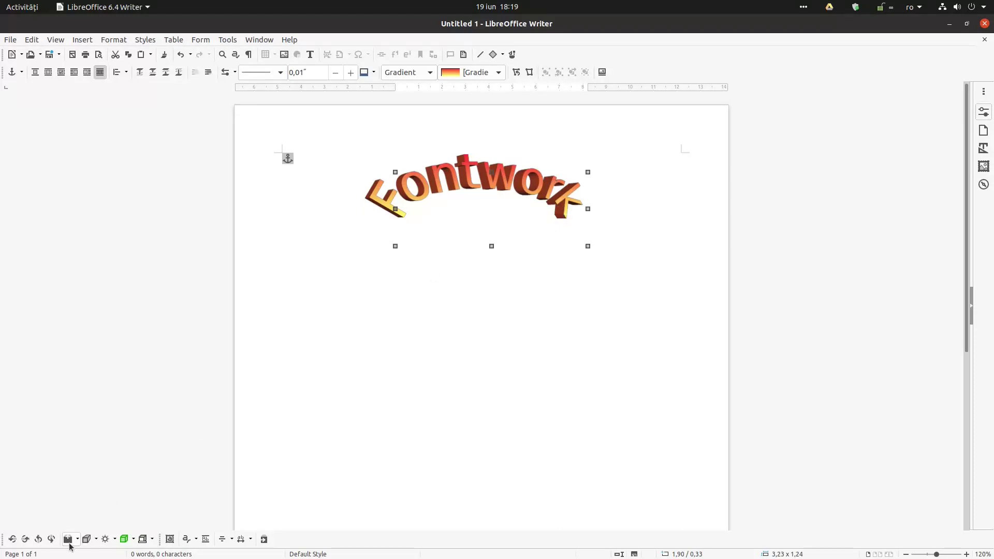
click(39, 540)
click(38, 540)
click(39, 540)
click(39, 540)
click(38, 540)
click(39, 539)
click(39, 540)
click(39, 539)
click(39, 540)
click(39, 540)
click(39, 540)
click(38, 539)
click(39, 540)
click(38, 540)
click(39, 539)
click(39, 540)
click(39, 540)
click(39, 539)
click(39, 540)
click(39, 539)
click(39, 539)
click(39, 539)
click(39, 540)
click(39, 539)
click(39, 539)
click(39, 540)
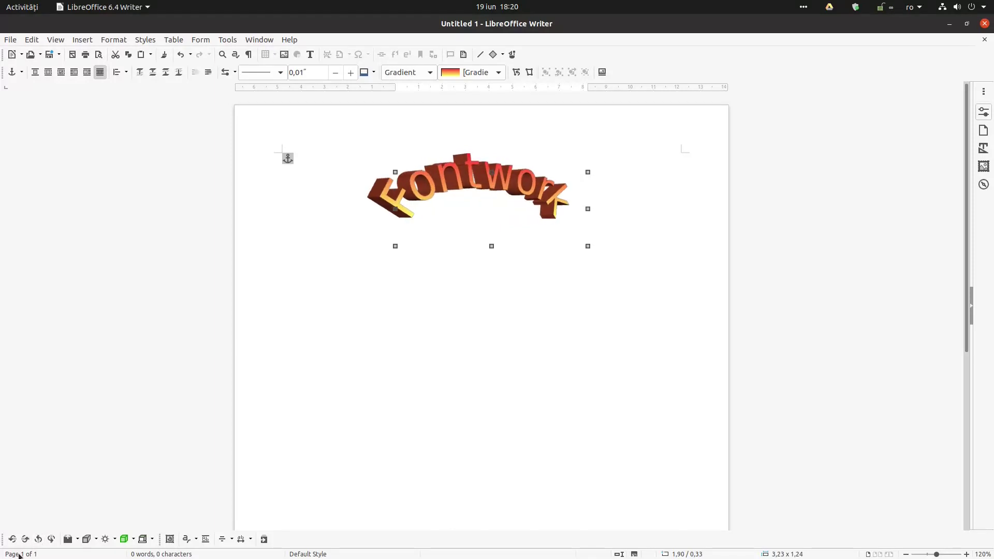
Step: Adjust the arched text's 3D angle by tilting it down five increments, up three increments and right two increments
click(13, 541)
click(13, 542)
click(13, 542)
click(13, 542)
click(13, 541)
click(26, 540)
click(25, 540)
click(26, 541)
click(51, 539)
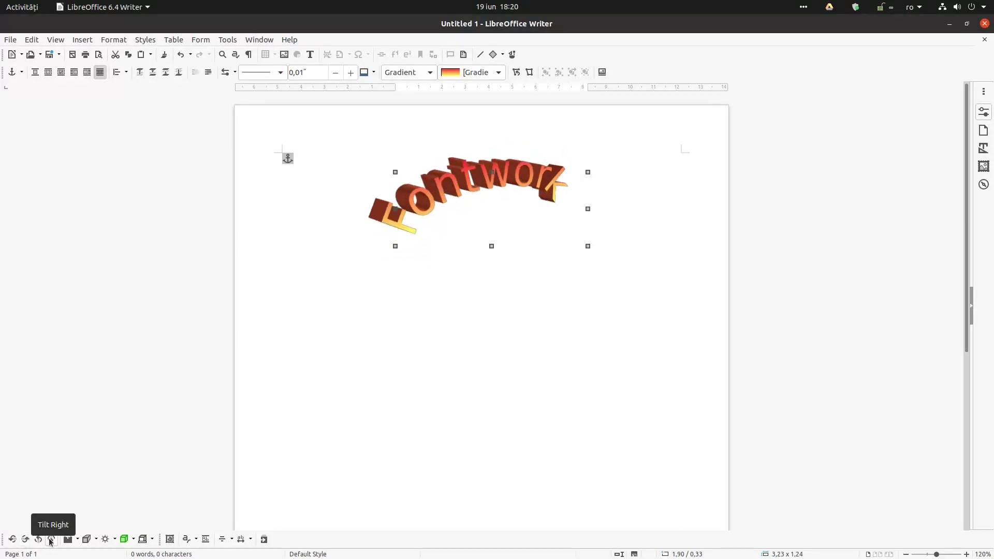
click(50, 540)
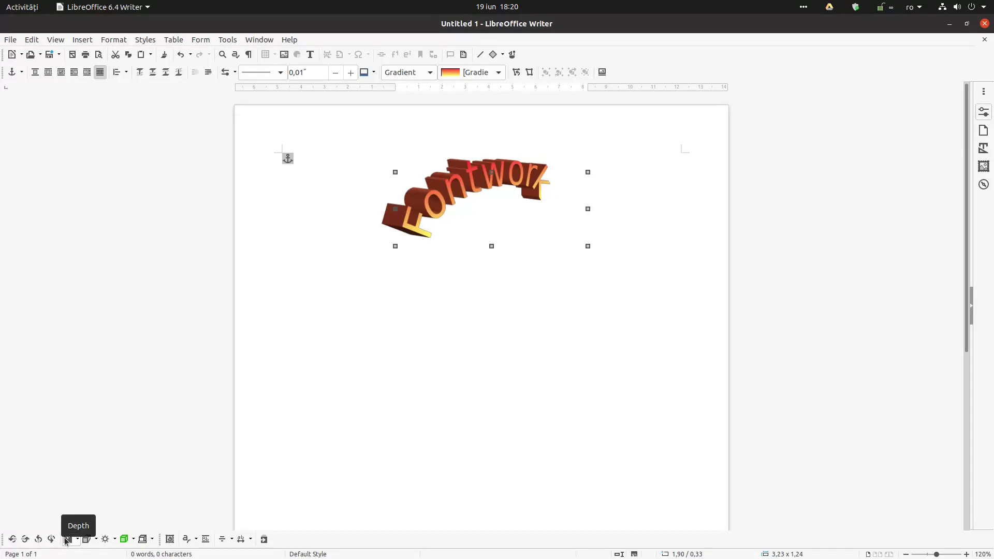
Step: Try extrusion depths of 0 cm, 1 cm and 10 cm on the arched Fontwork text and settle on 1 cm
click(68, 540)
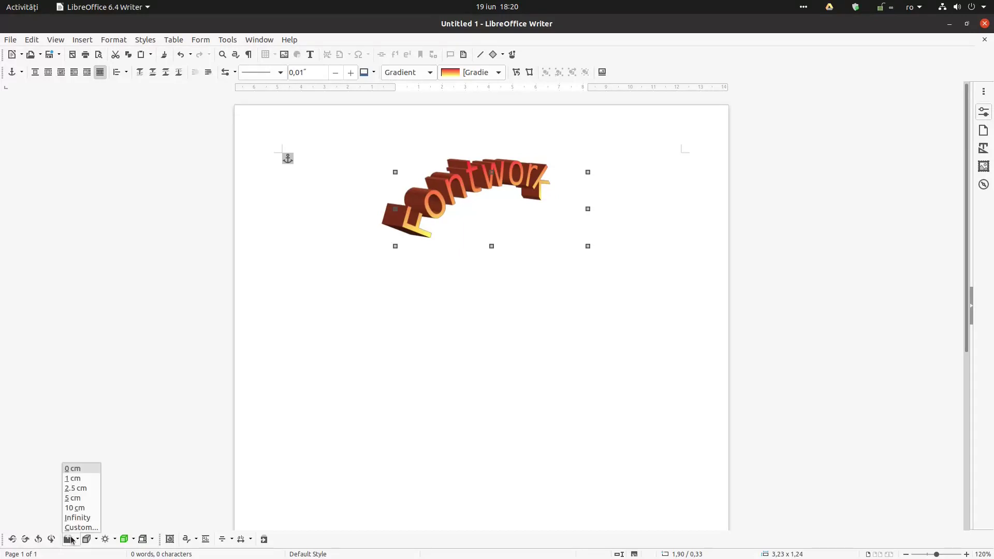
click(85, 472)
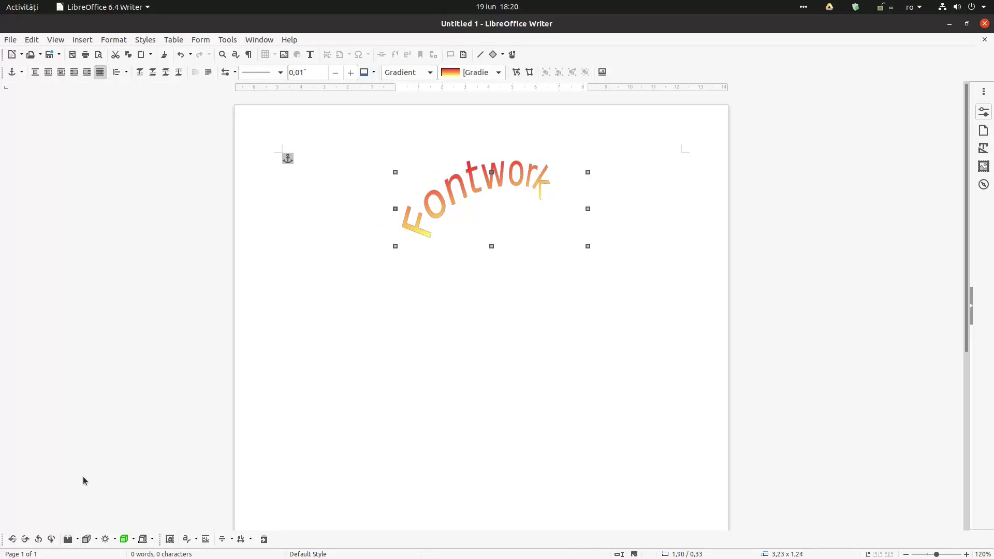
click(69, 540)
click(76, 479)
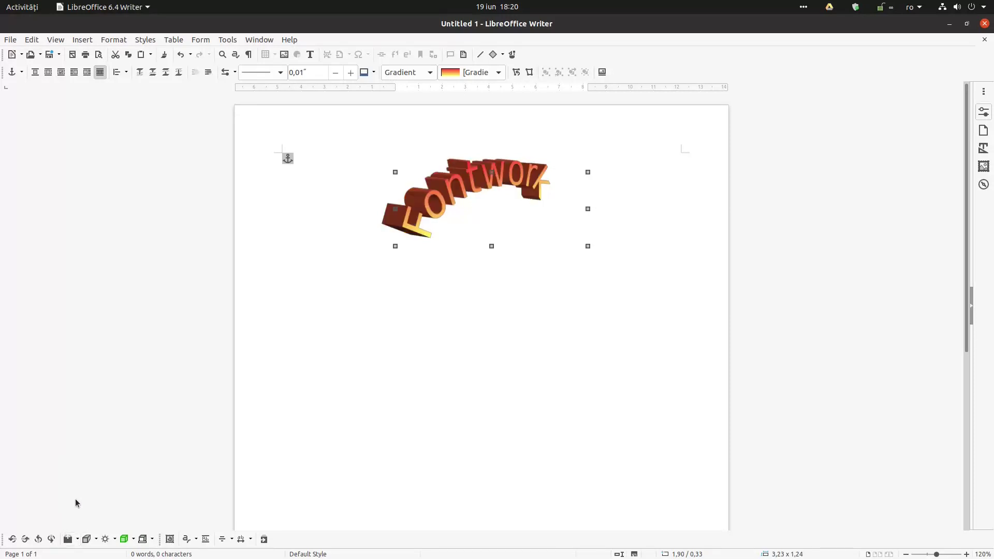
click(72, 540)
click(78, 510)
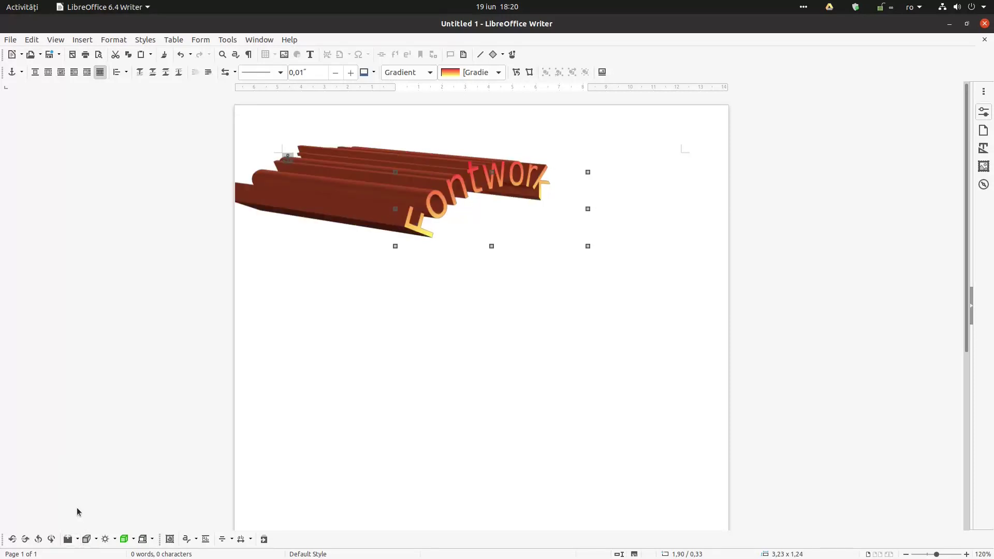
click(73, 540)
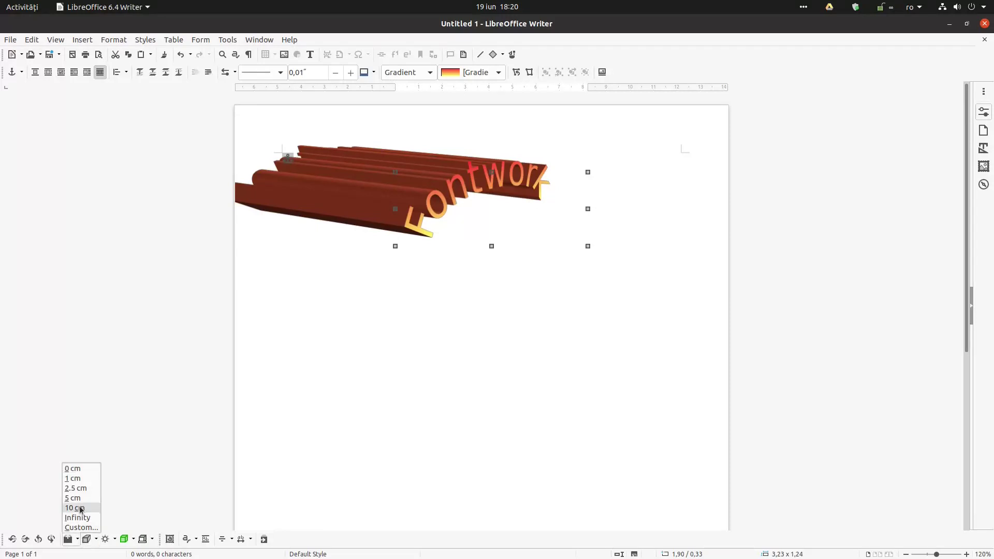
click(74, 479)
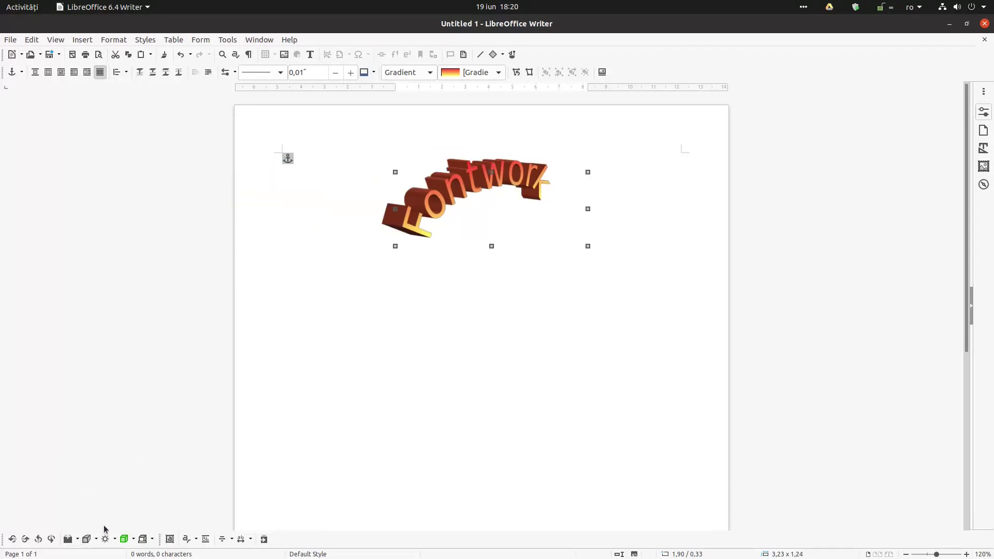
Step: Adjust the arched Fontwork text's 3D angle with one tilt down, one tilt left and several tilts up
click(12, 539)
click(29, 539)
click(38, 540)
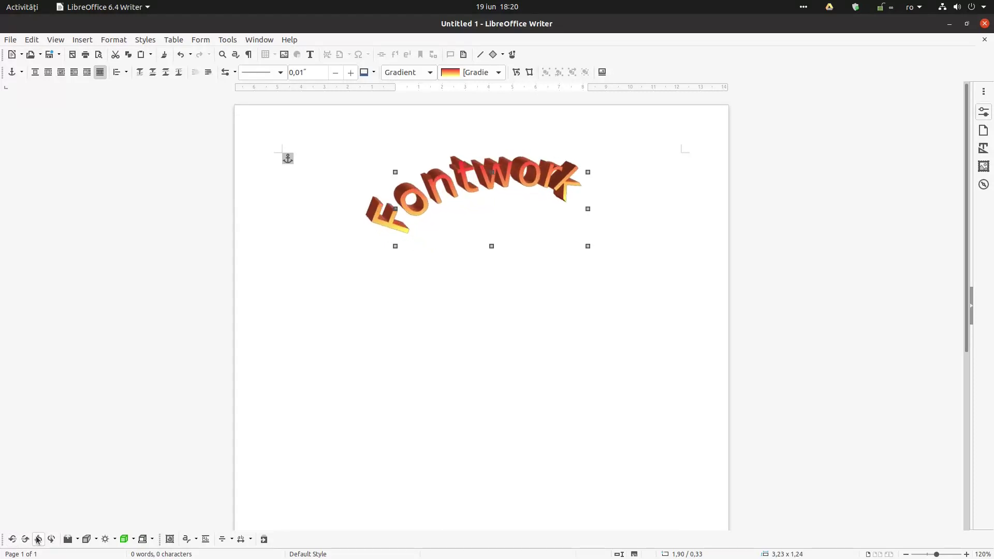
click(25, 540)
click(26, 539)
click(25, 540)
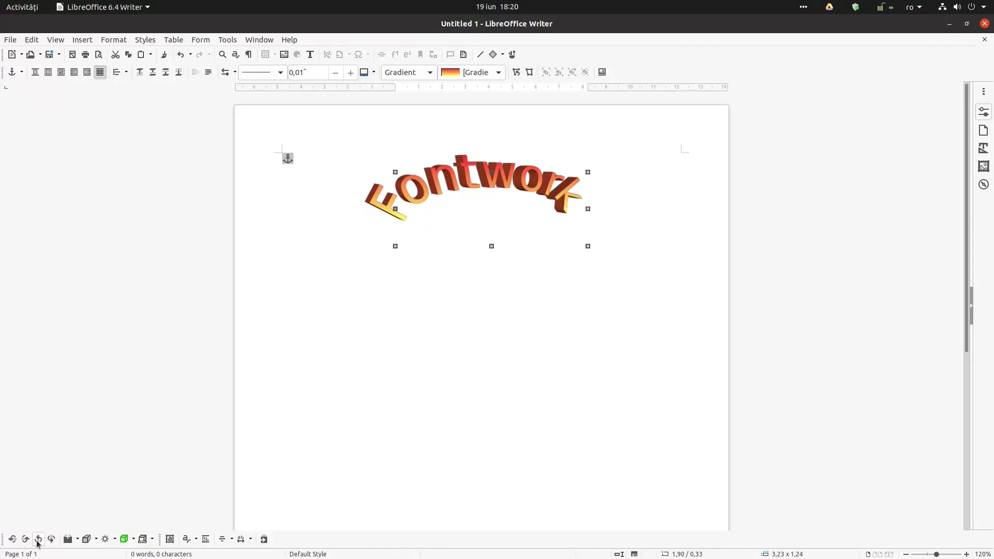
click(78, 540)
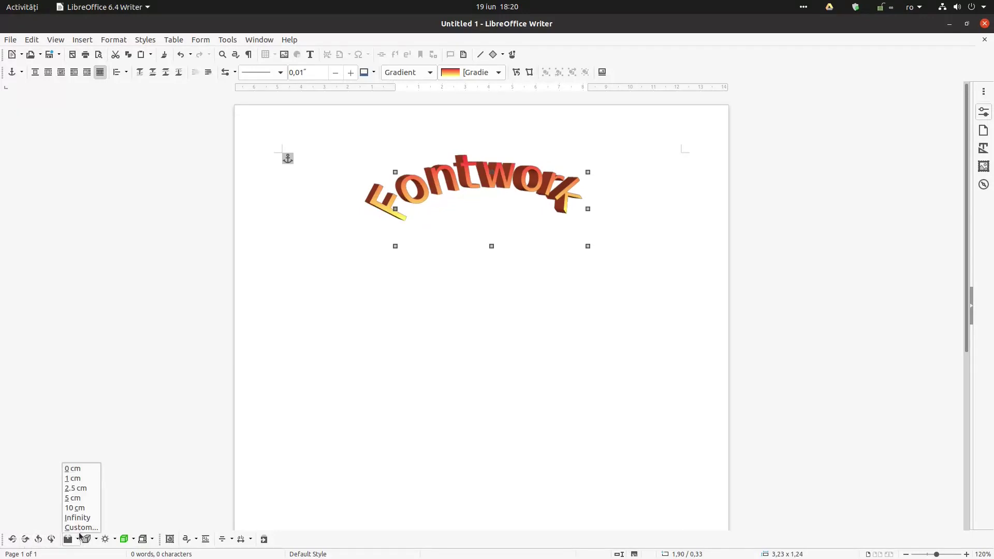
click(80, 527)
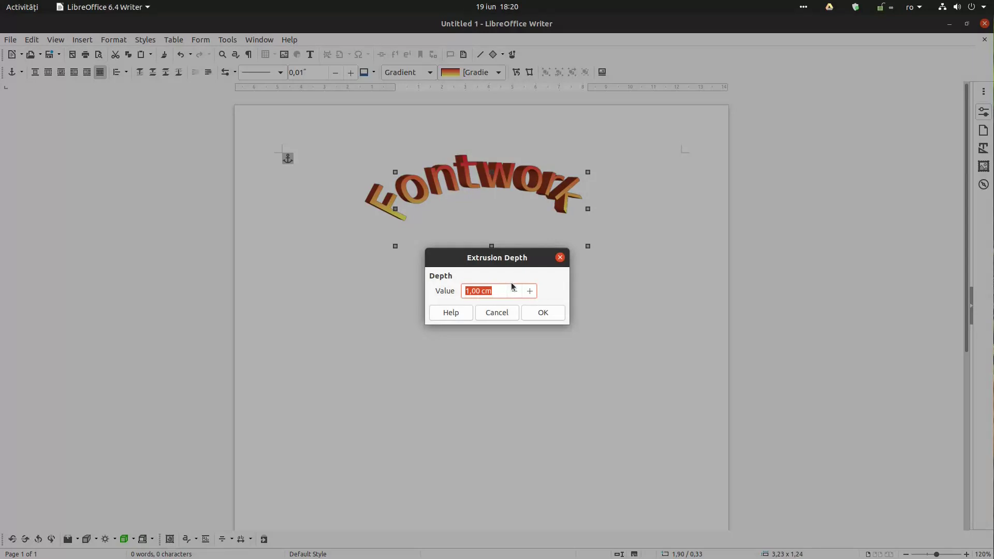
click(505, 314)
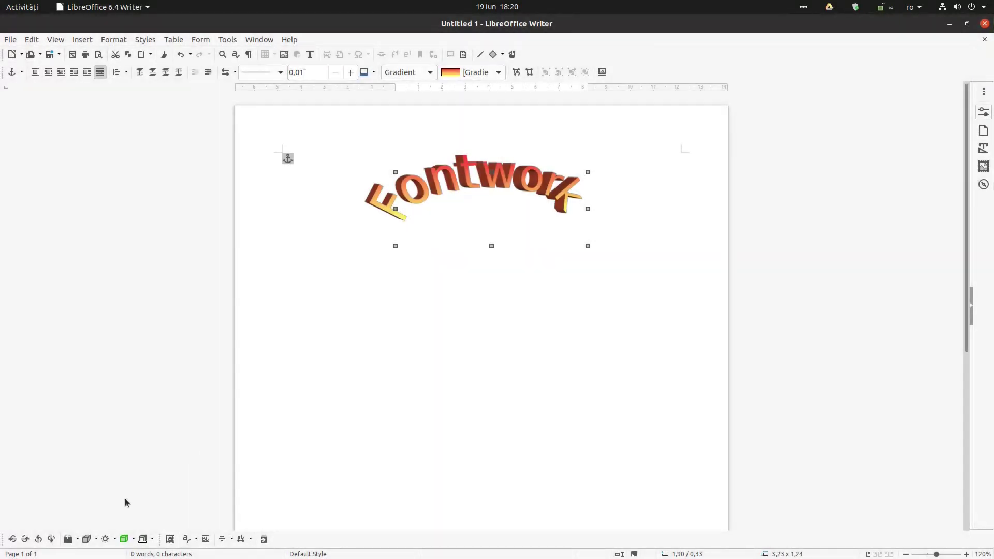
Step: Set the extrusion to Perspective, try the middle-right and centre direction presets, and settle on the lower-left preset of the direction grid
click(96, 540)
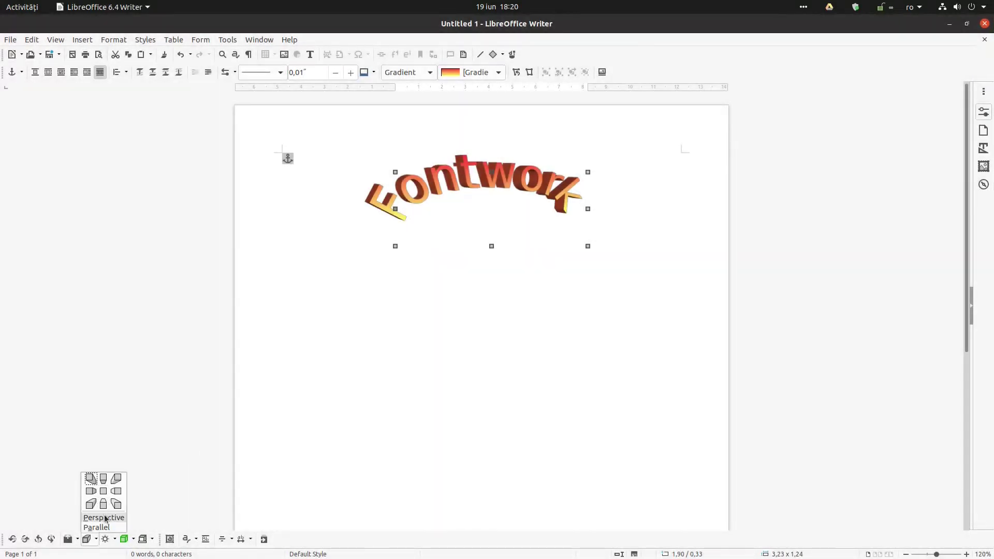
click(104, 518)
click(97, 541)
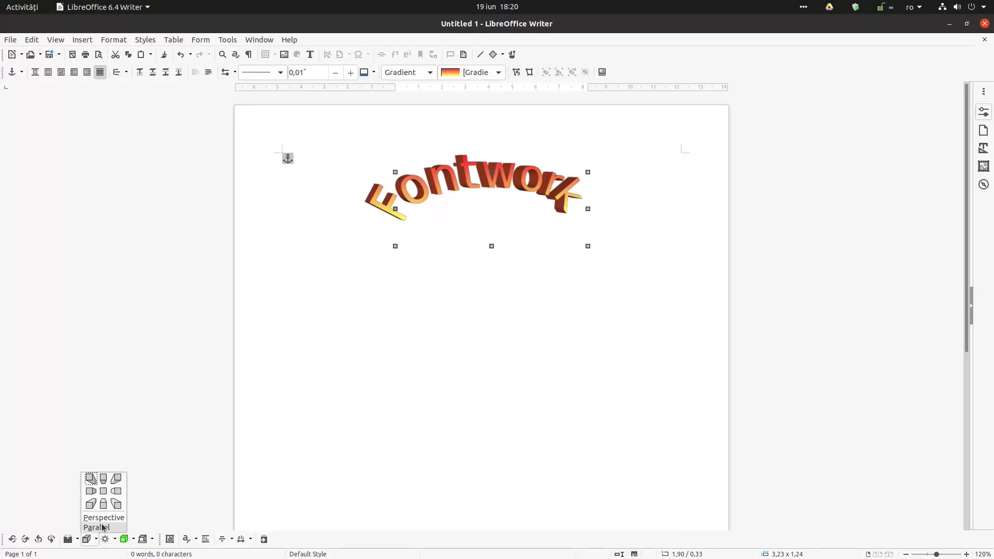
click(116, 498)
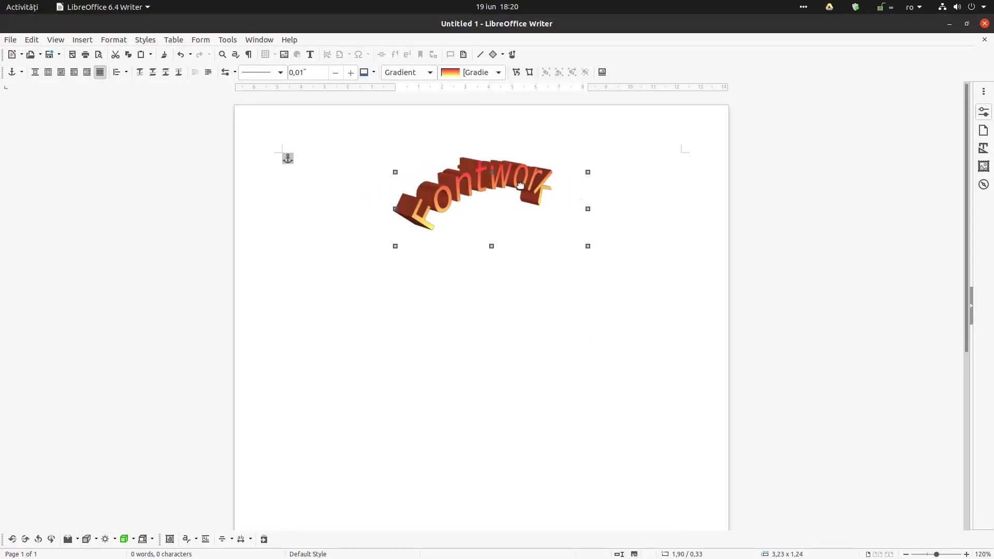
click(96, 539)
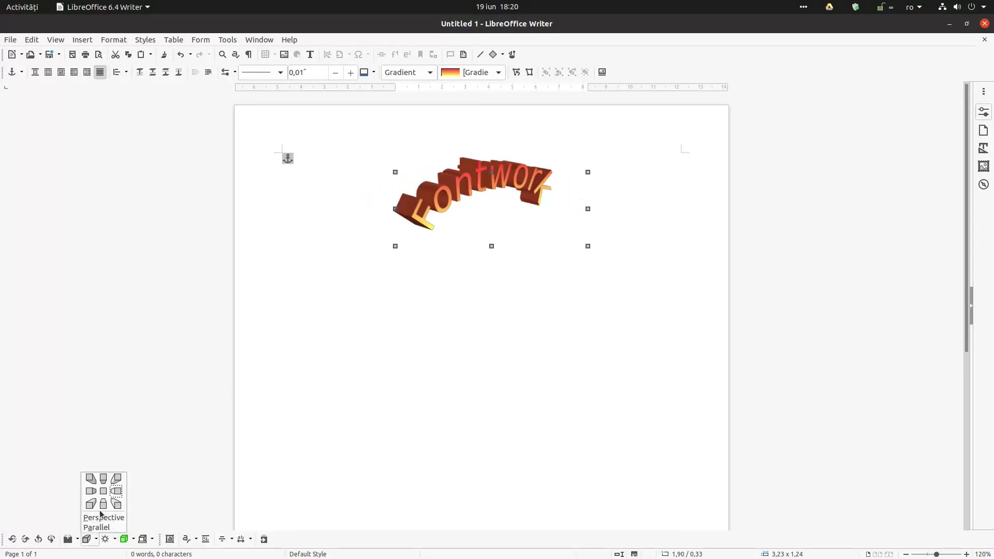
click(102, 496)
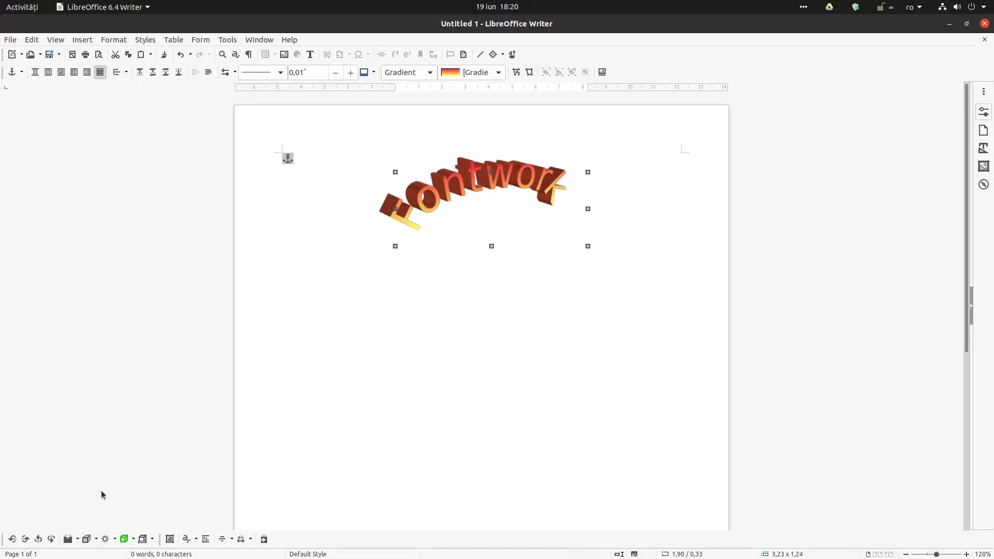
click(95, 539)
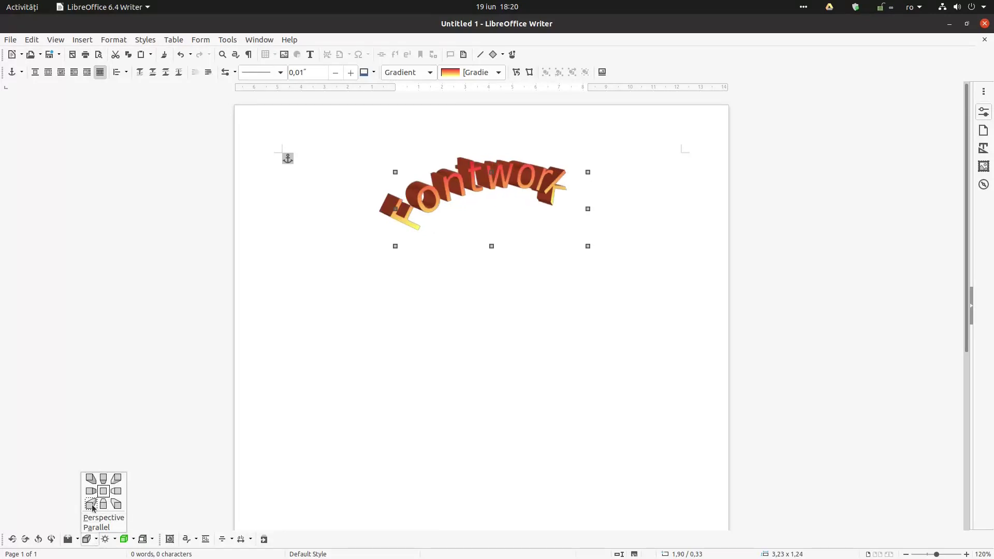
click(91, 504)
click(97, 539)
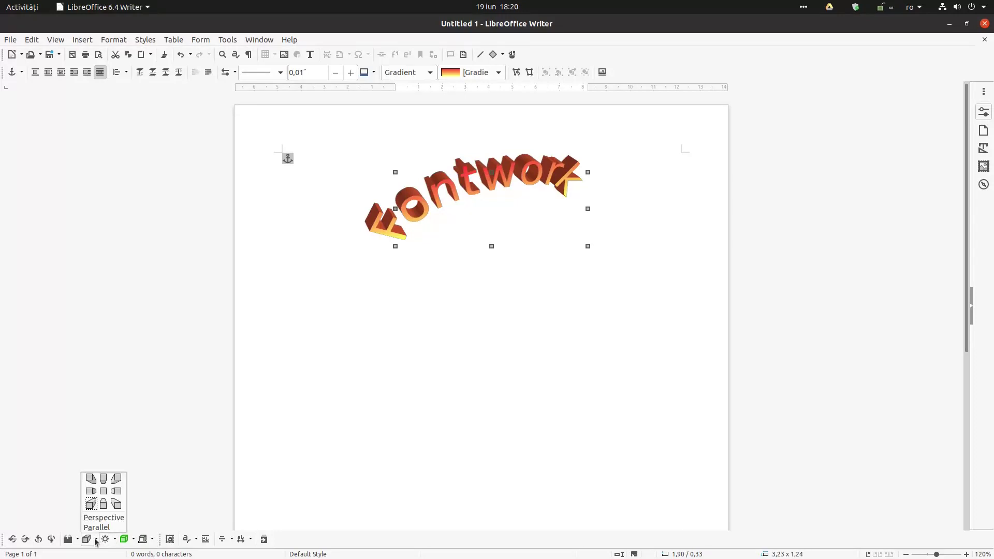
Step: Light the extrusion from the lower-right direction and try the Bright and Normal intensities before settling on Dim
click(115, 540)
click(114, 540)
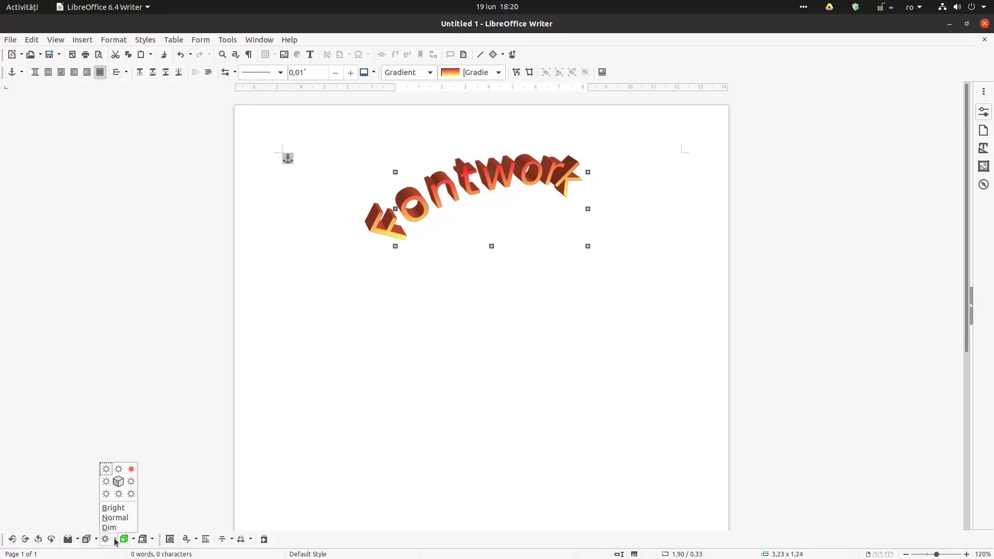
click(129, 494)
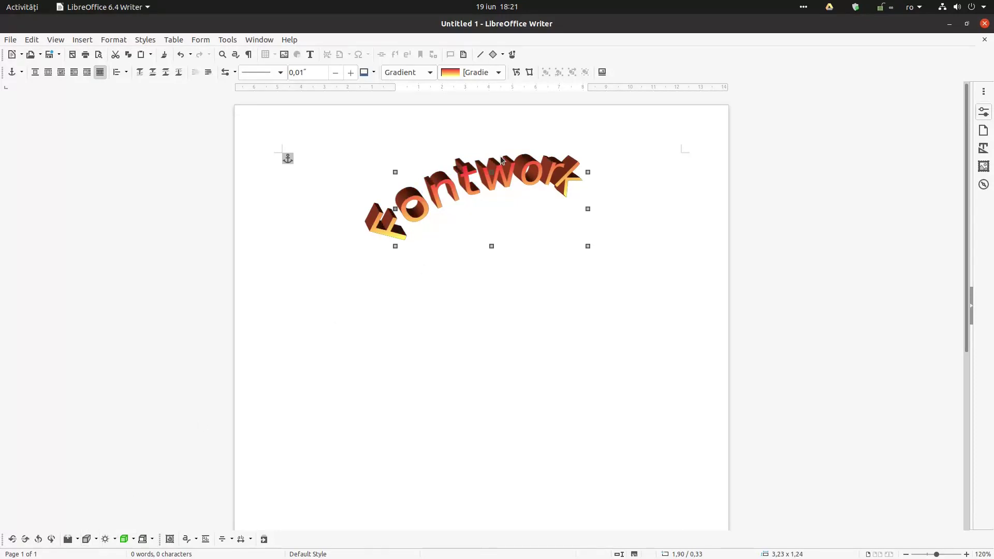
click(115, 540)
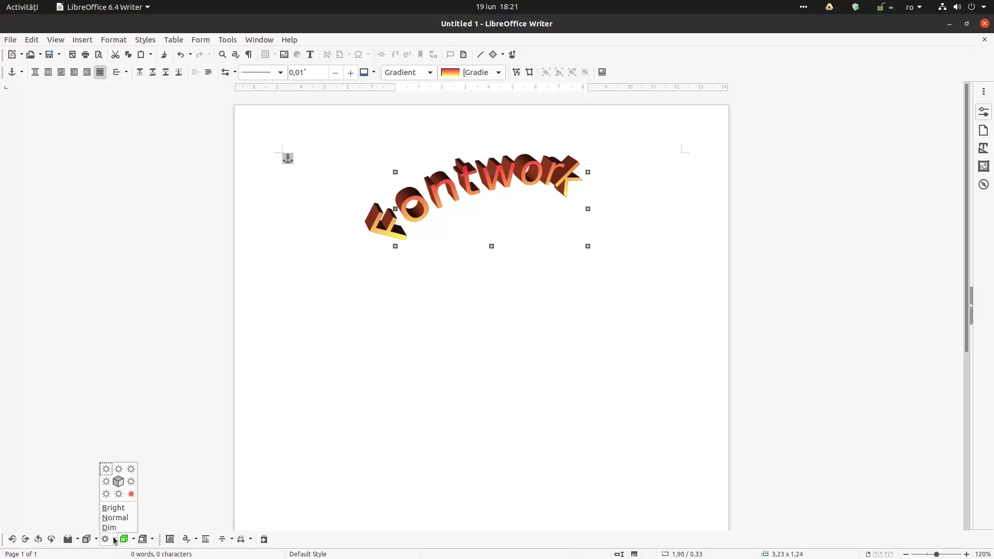
click(114, 508)
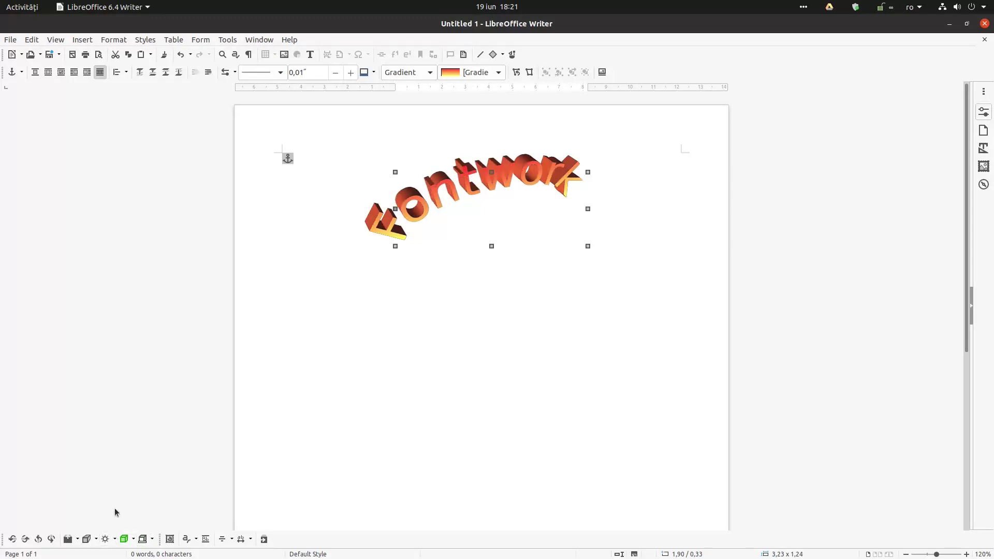
click(115, 540)
click(108, 517)
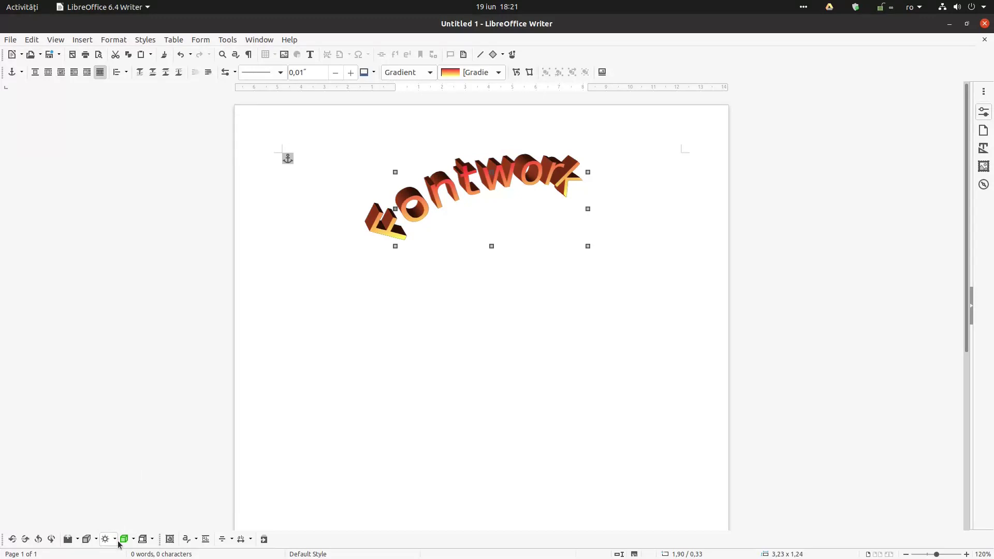
click(116, 541)
click(117, 530)
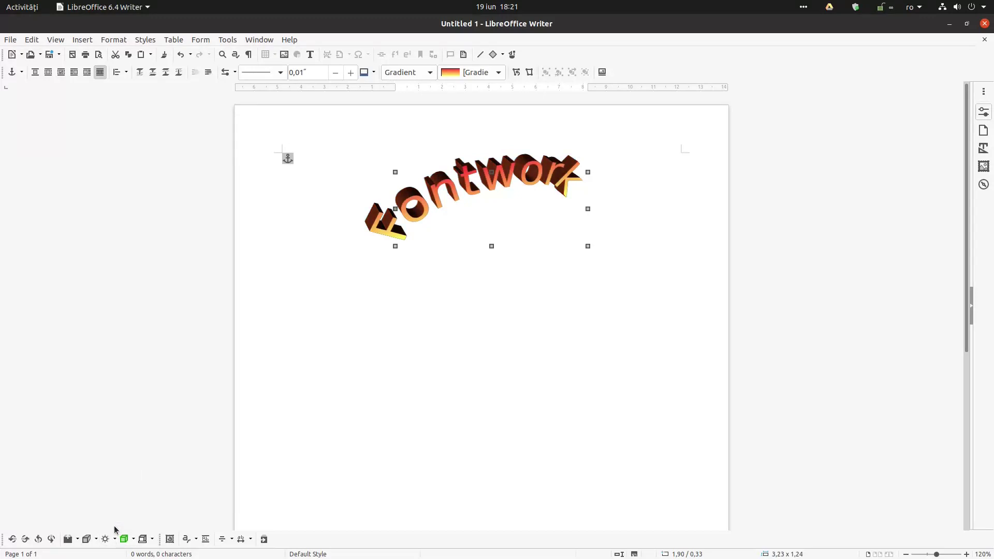
Step: Try lighting the extrusion from the upper-right, upper-left and lower-left directions, and finish with light from the right side
click(115, 540)
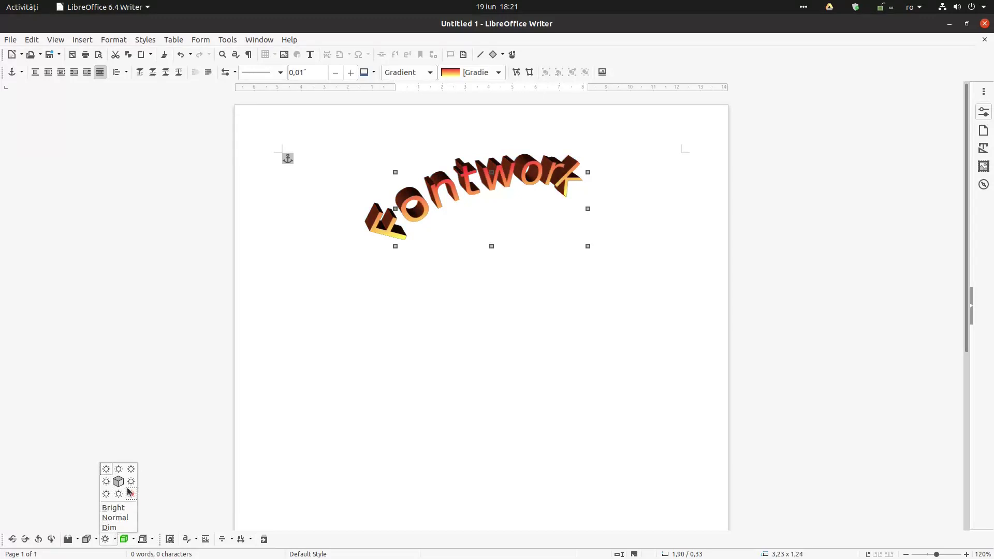
click(131, 473)
click(115, 539)
click(107, 470)
click(115, 539)
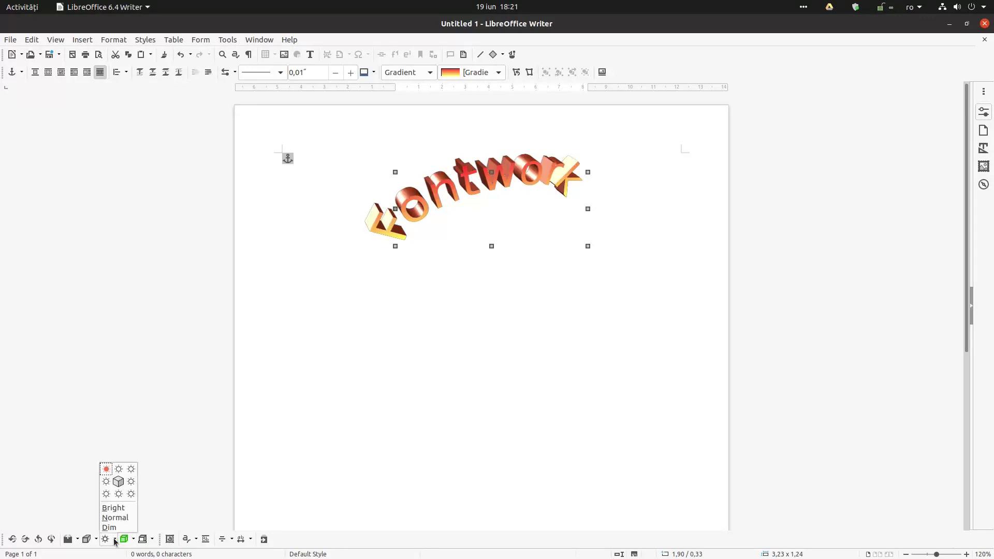
click(107, 495)
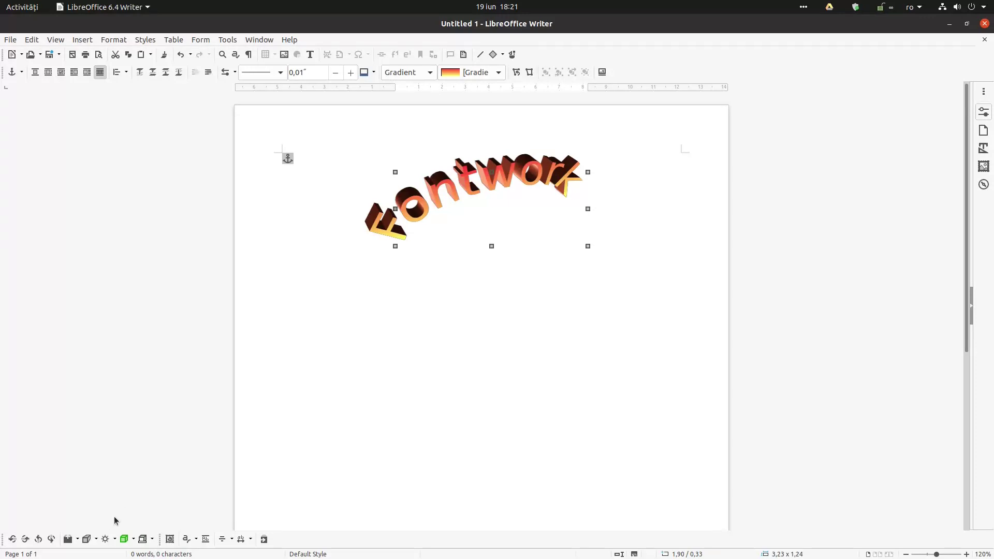
click(115, 540)
click(132, 477)
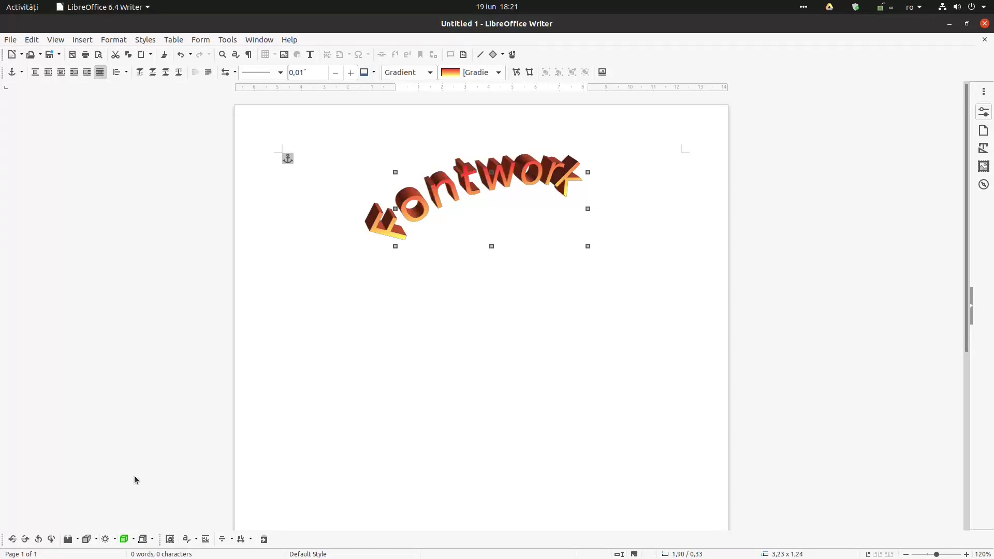
Step: Colour the 3D extrusion magenta, try green instead, and return to the recently used magenta
click(152, 539)
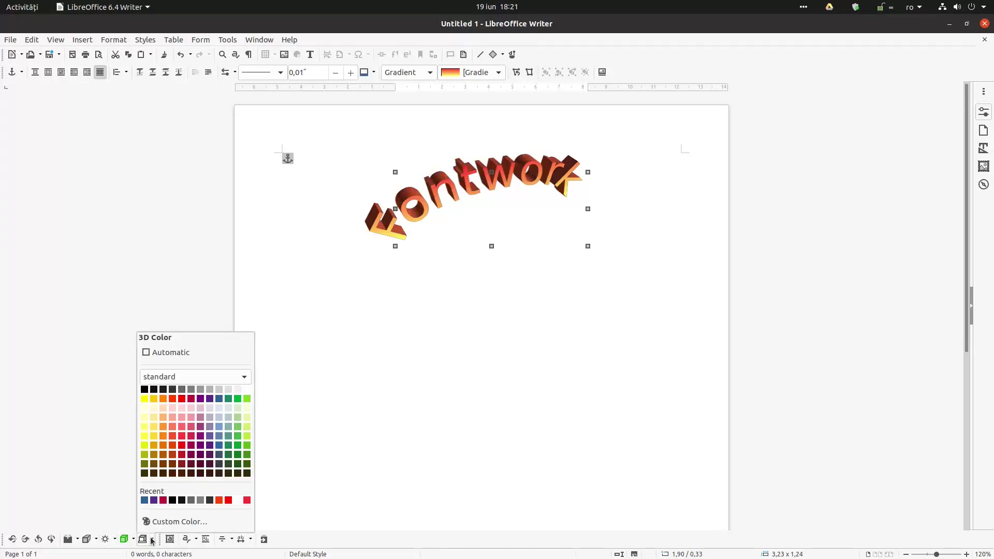
click(188, 400)
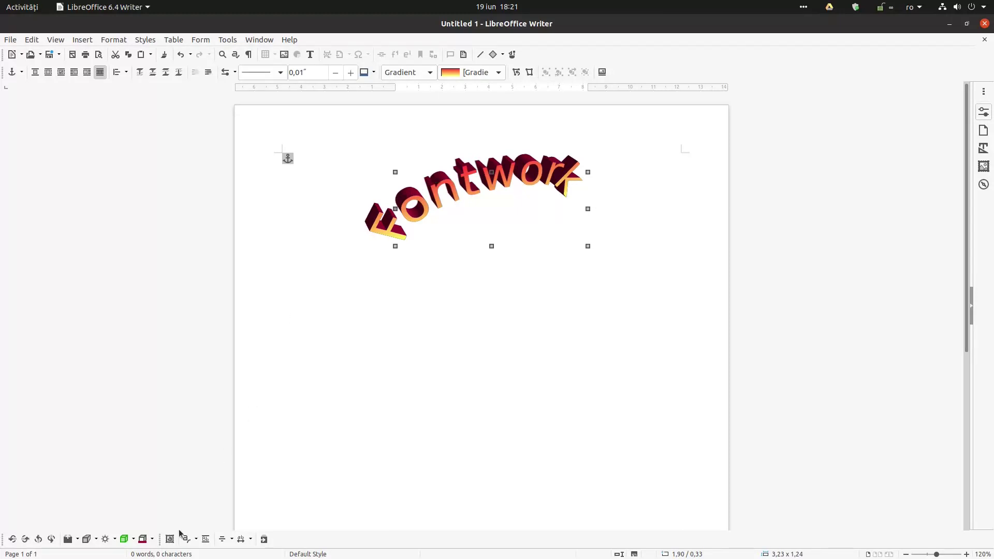
click(152, 542)
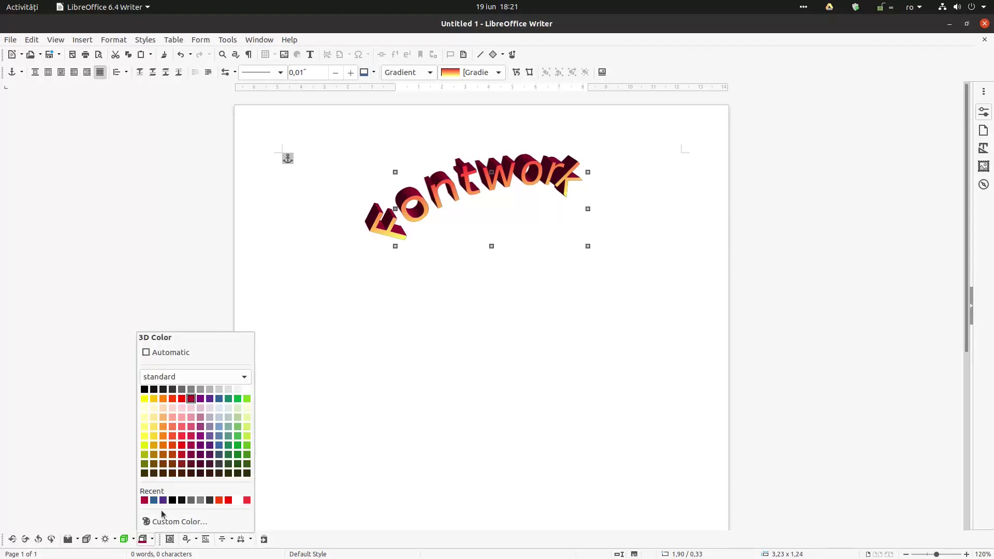
click(244, 399)
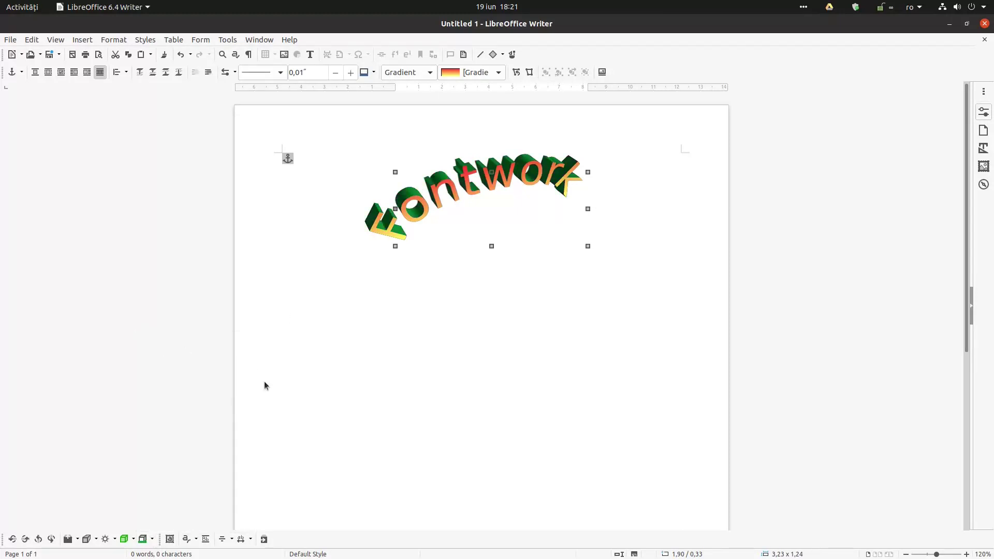
click(152, 539)
click(163, 500)
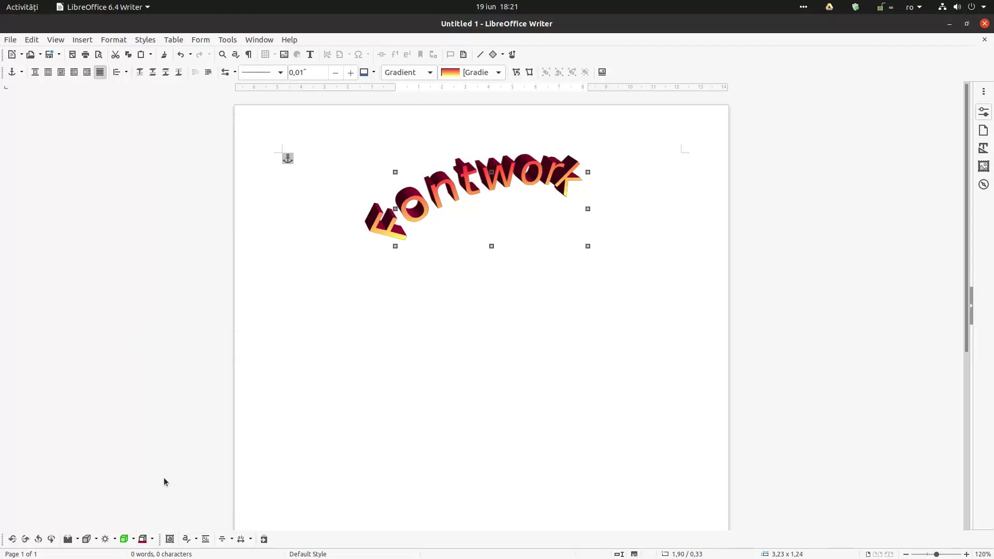
Step: Try the Wire Frame, Matt, Plastic and Metal surfaces on the extruded Fontwork text
click(133, 540)
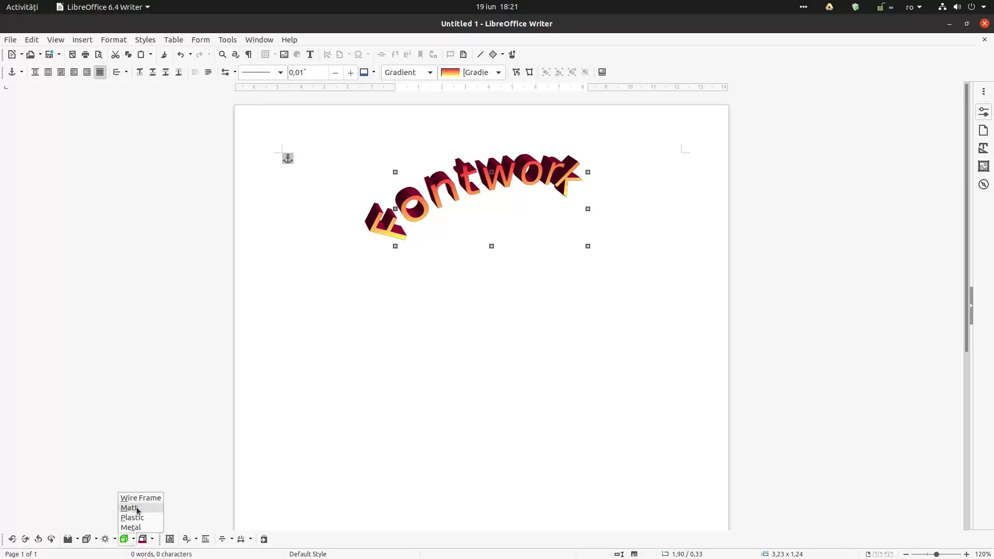
click(140, 499)
click(134, 539)
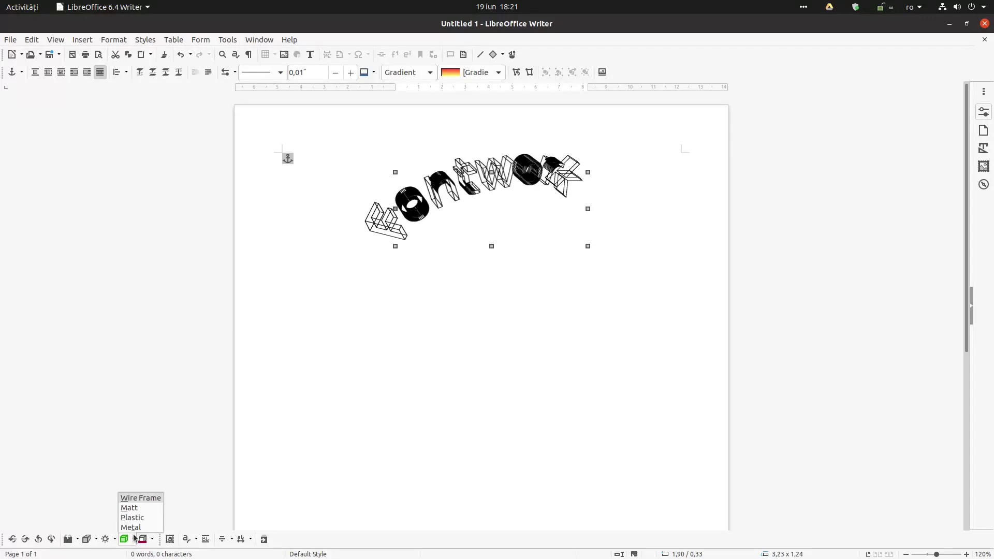
click(141, 510)
click(138, 539)
click(138, 522)
click(140, 539)
click(141, 525)
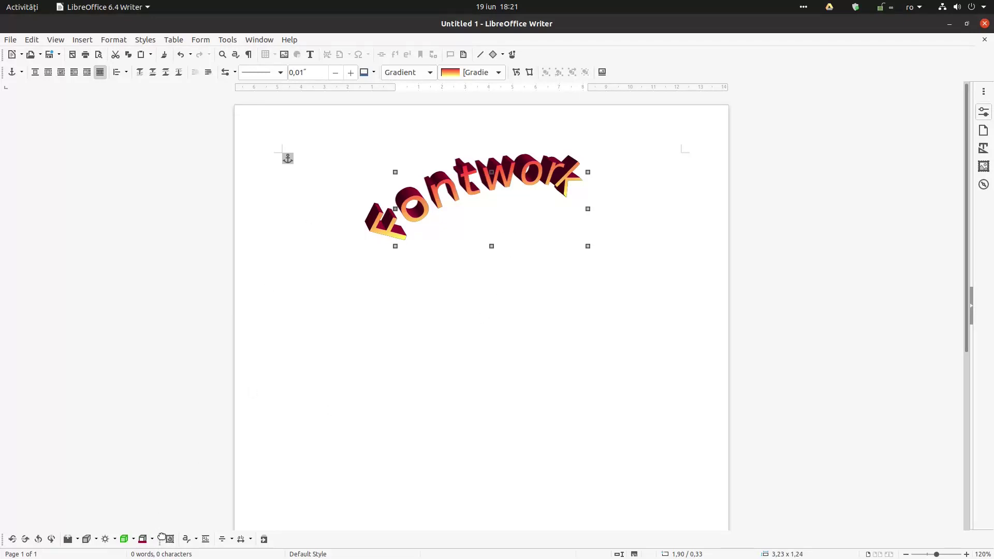
Step: Apply the thick upward arch shape to the Fontwork text and tilt it down two increments and left three
click(195, 540)
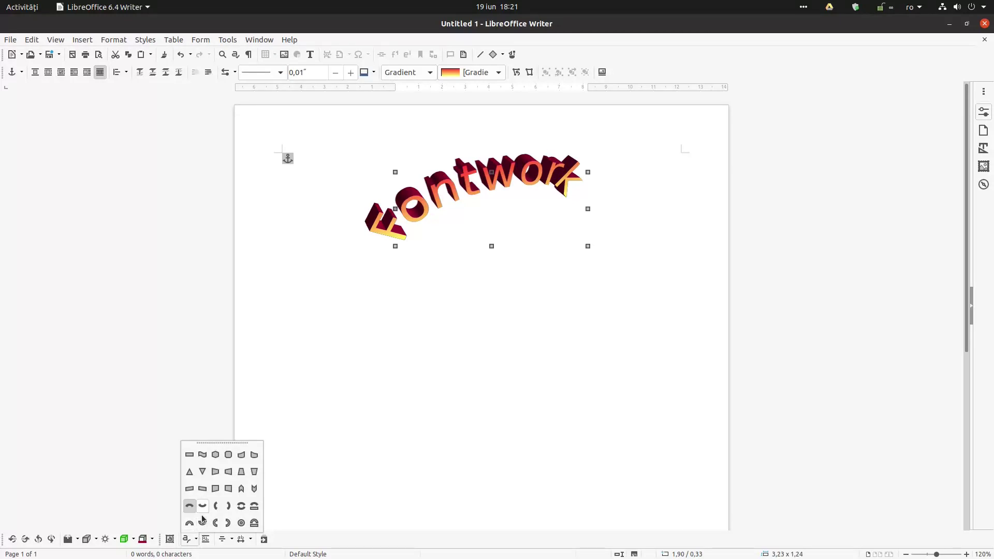
click(189, 523)
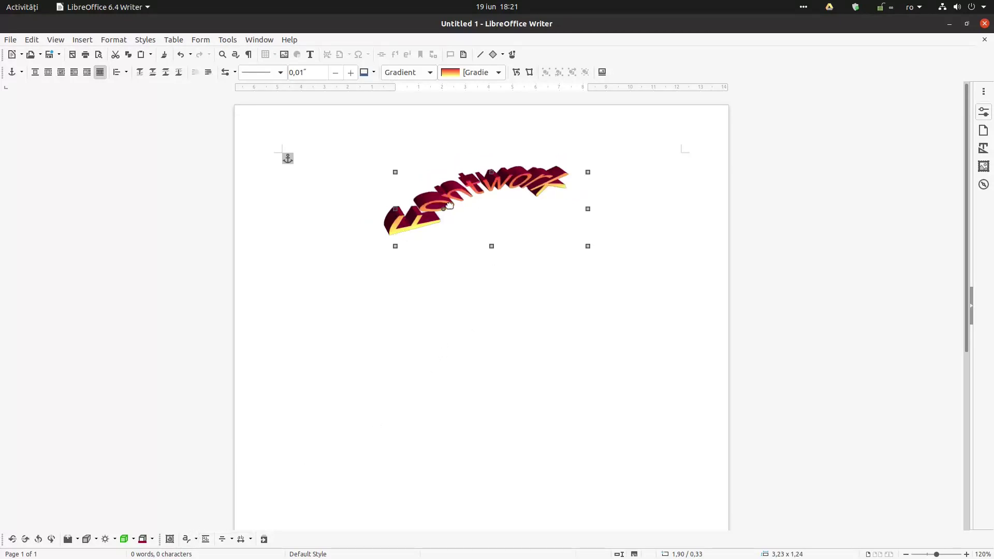
click(12, 539)
click(11, 539)
click(38, 540)
click(38, 539)
click(38, 540)
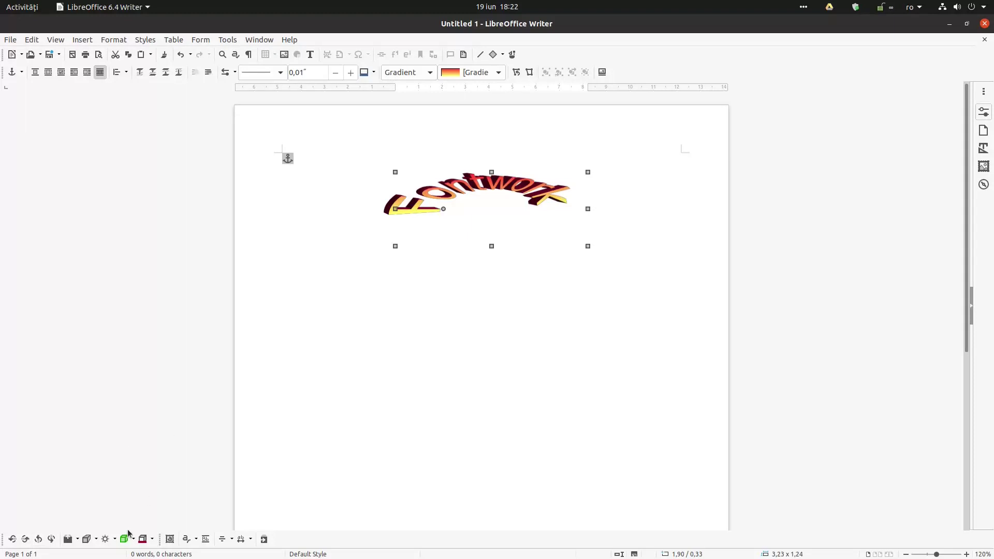
Step: Change the Fontwork text to the plain rectangular shape
click(190, 542)
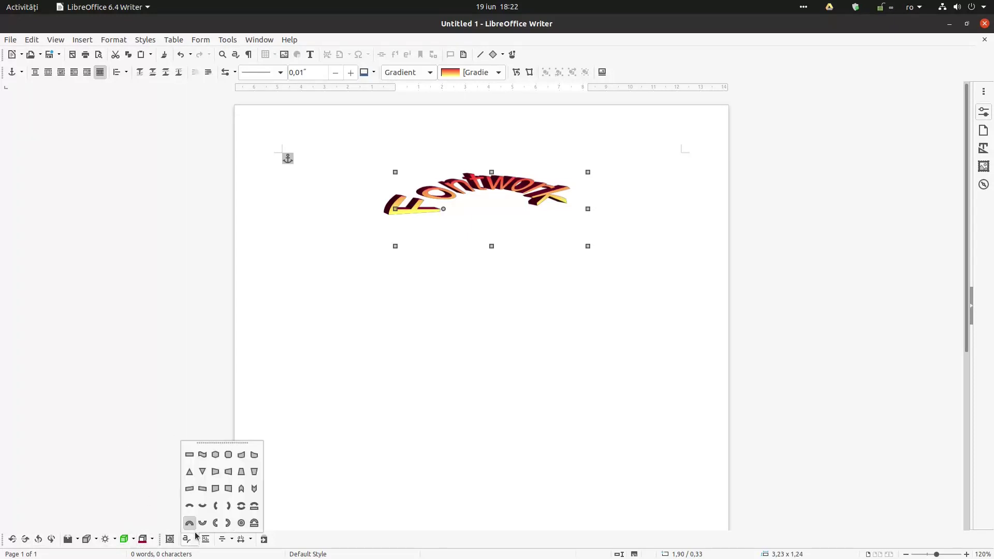
click(190, 457)
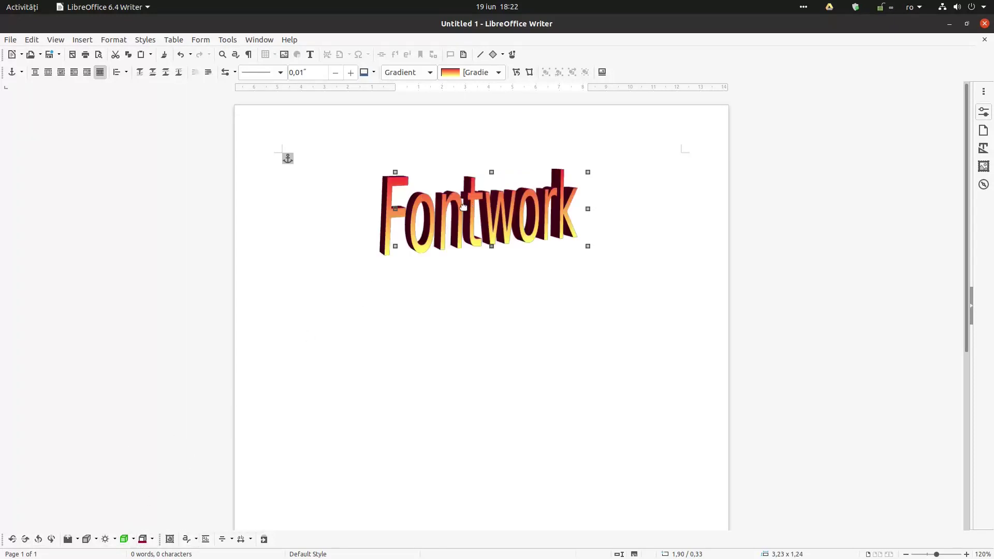
Step: Tilt the rectangular 3D Fontwork text down one increment and left four increments
click(12, 539)
click(38, 540)
click(39, 540)
click(39, 540)
click(38, 540)
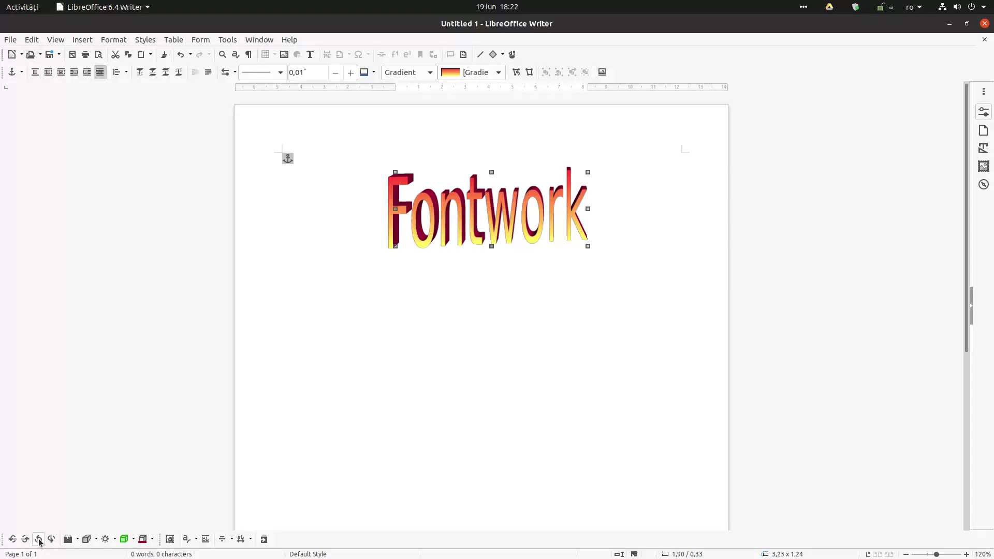
Step: Tilt the extruded Fontwork text down once and back up once, and turn it to the right
click(12, 539)
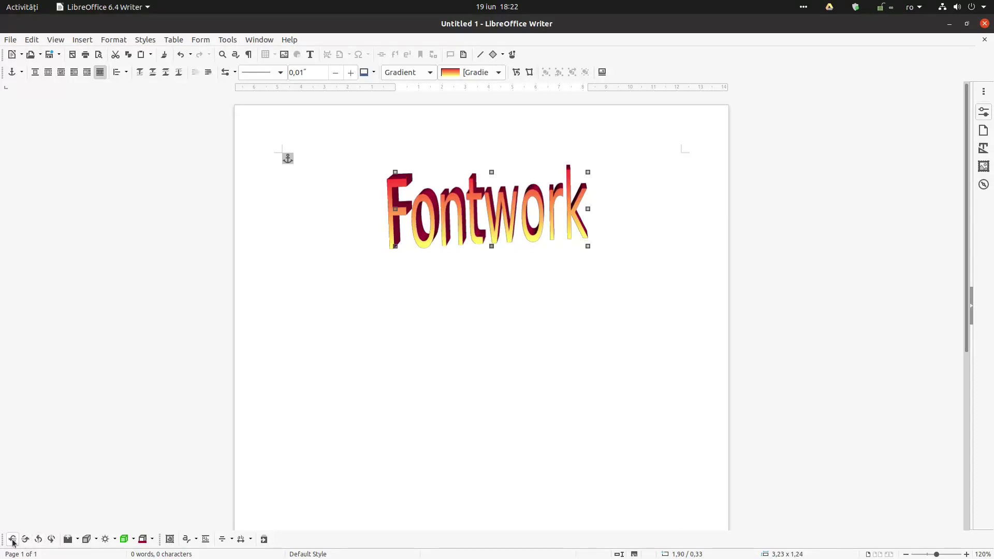
click(25, 539)
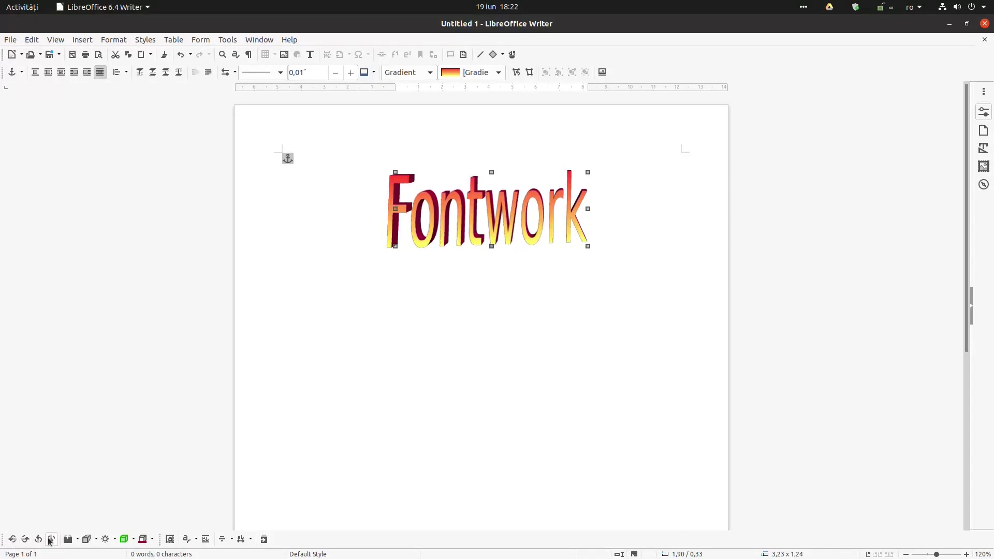
click(52, 539)
click(52, 539)
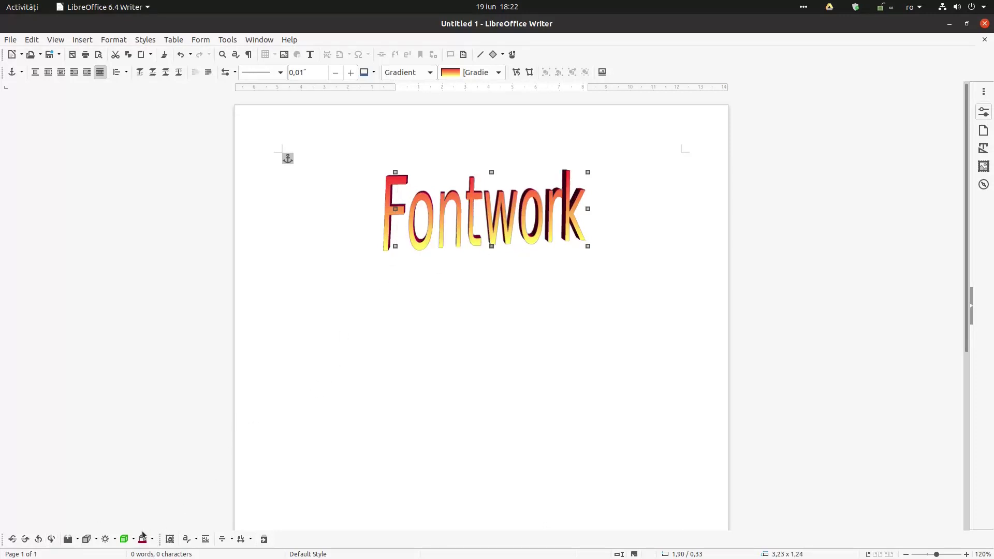
Step: Apply the thick upward arch shape to the Fontwork text and bend it into a nearly closed ring using its shape handle
click(196, 539)
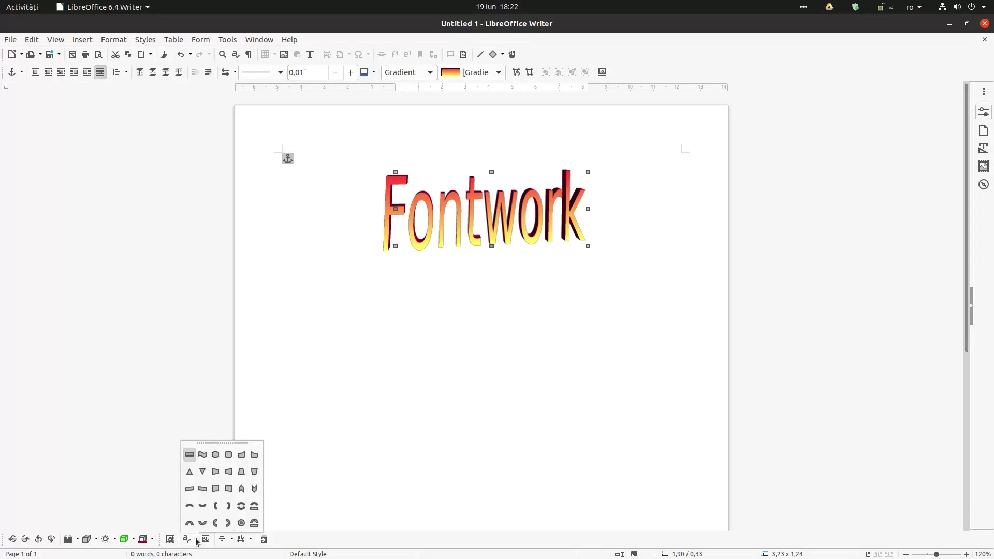
click(190, 523)
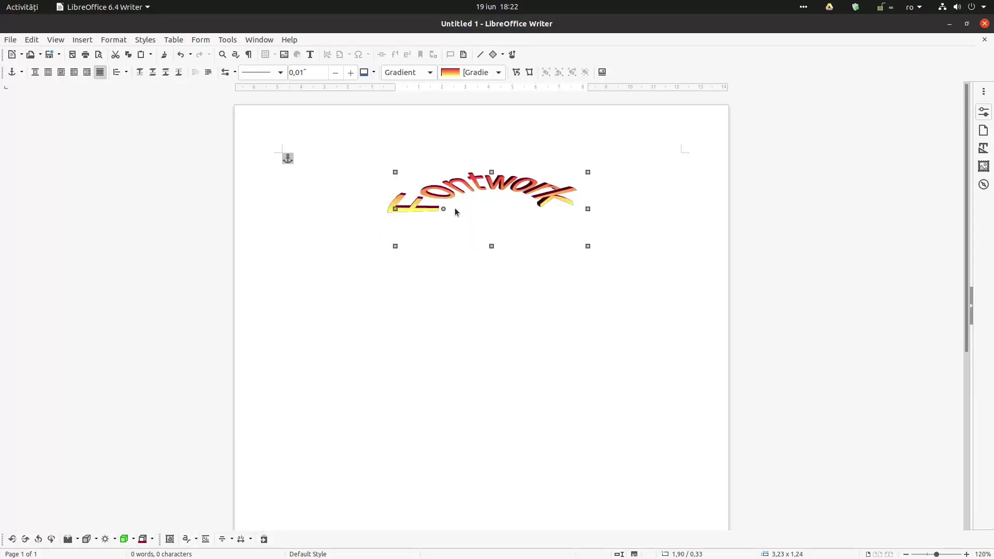
drag(445, 211, 474, 230)
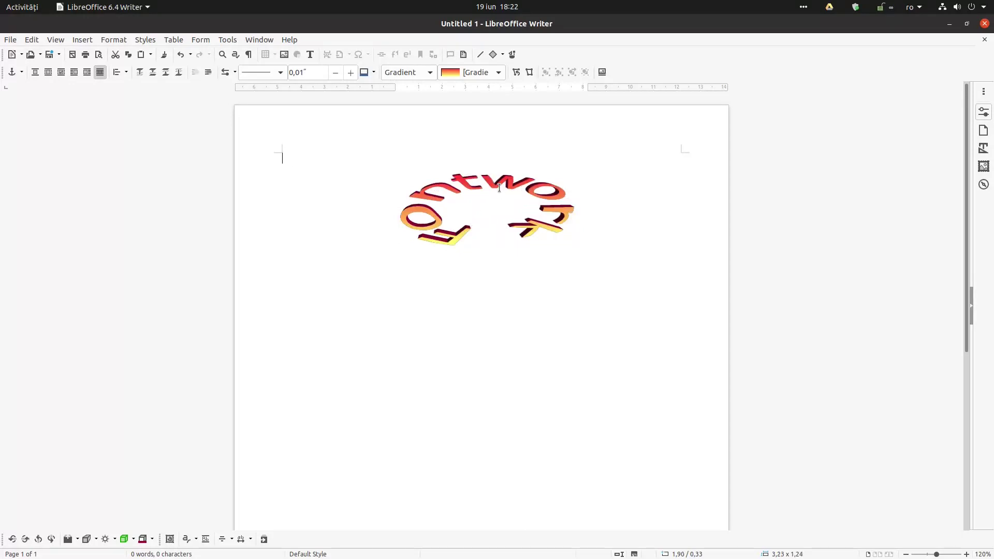
Step: Change the Fontwork wording to "Fontwork more text here" and make the ring's band of letters thinner
double_click(499, 189)
text(more txt)
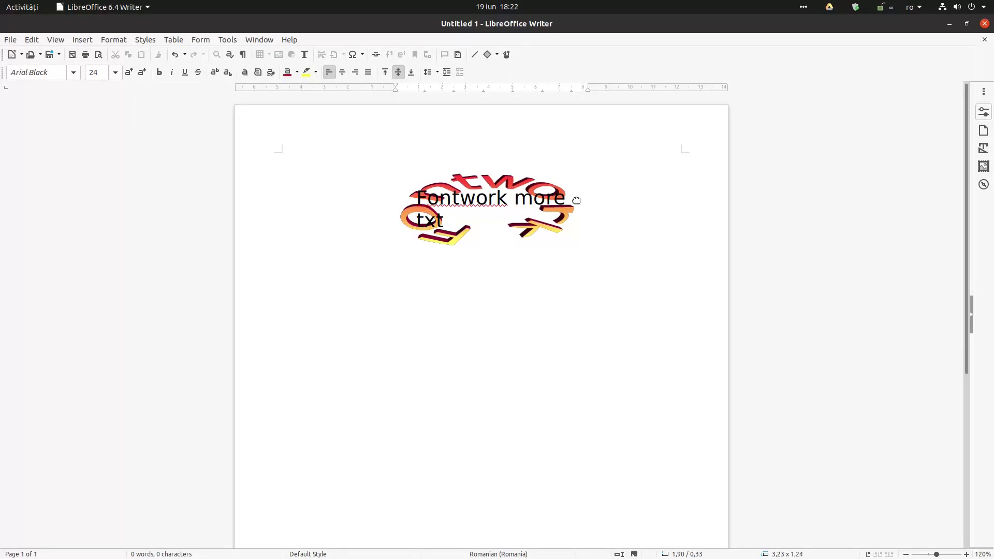
key(BackSpace)
key(BackSpace)
text(ext here)
click(586, 298)
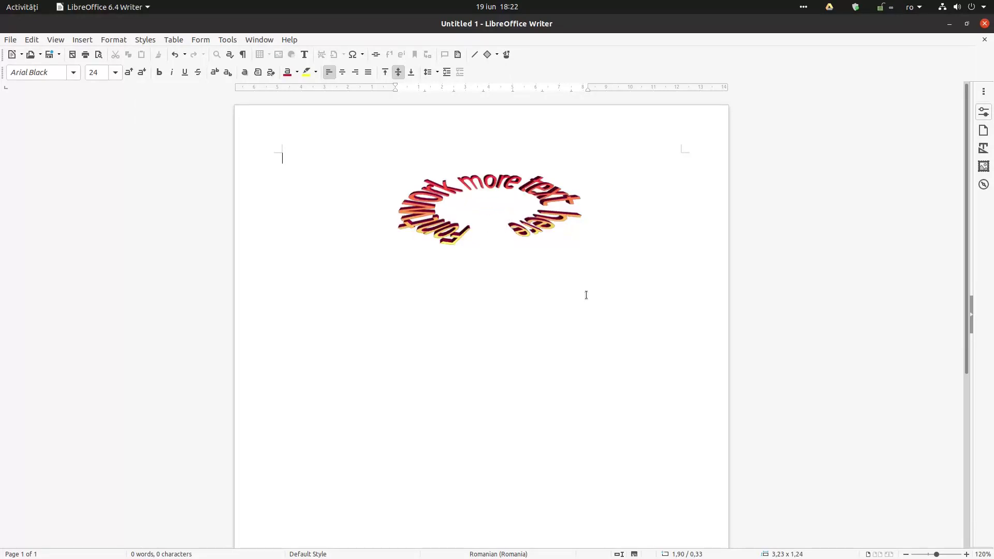
click(445, 229)
drag(472, 233, 459, 236)
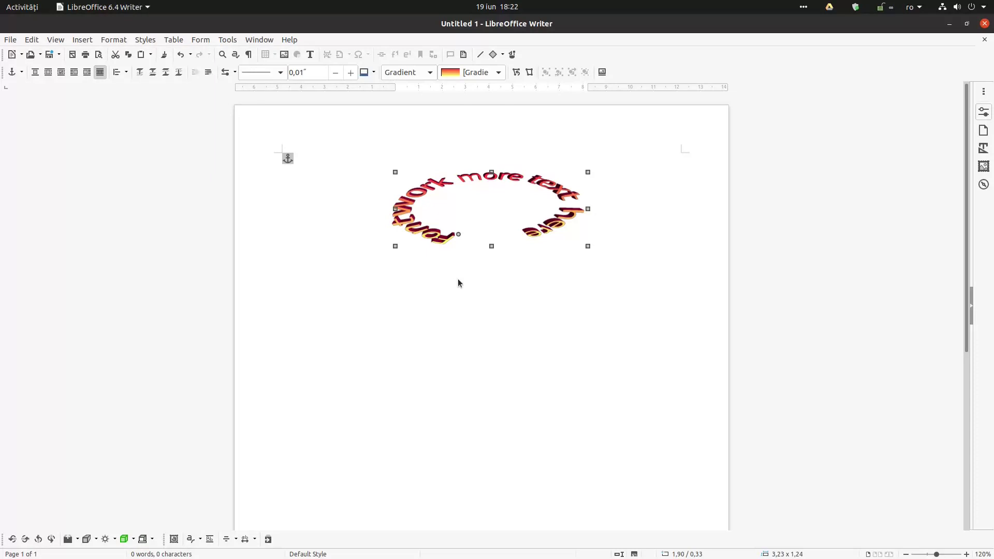
Step: Switch the Fontwork text to the thick left arch shape and enlarge it to 3,23 x 4,10 inches
click(199, 542)
click(234, 526)
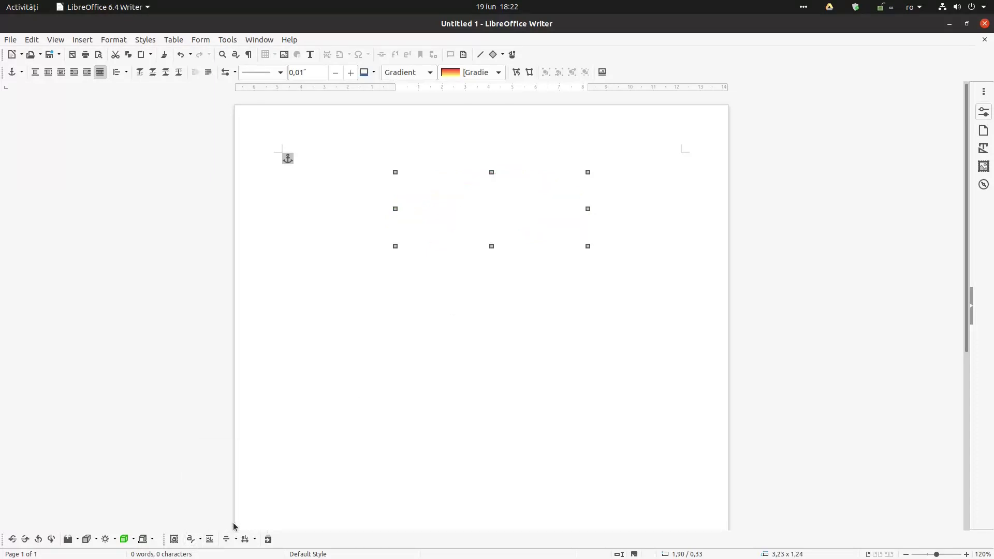
click(200, 539)
click(244, 523)
drag(444, 210, 460, 375)
click(391, 337)
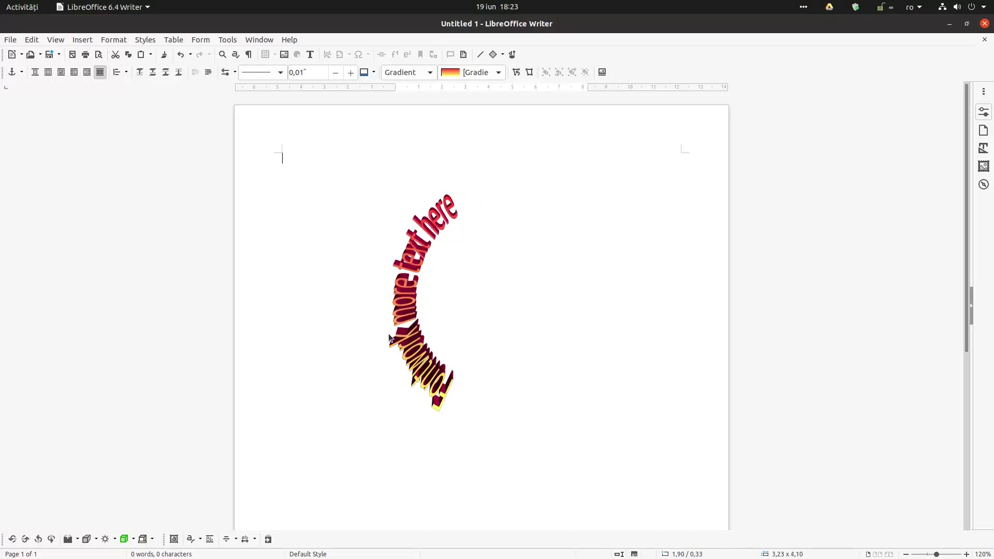
Step: Adjust the left-arched text's 3D tilt up and sideways, and narrow its band of letters
click(417, 343)
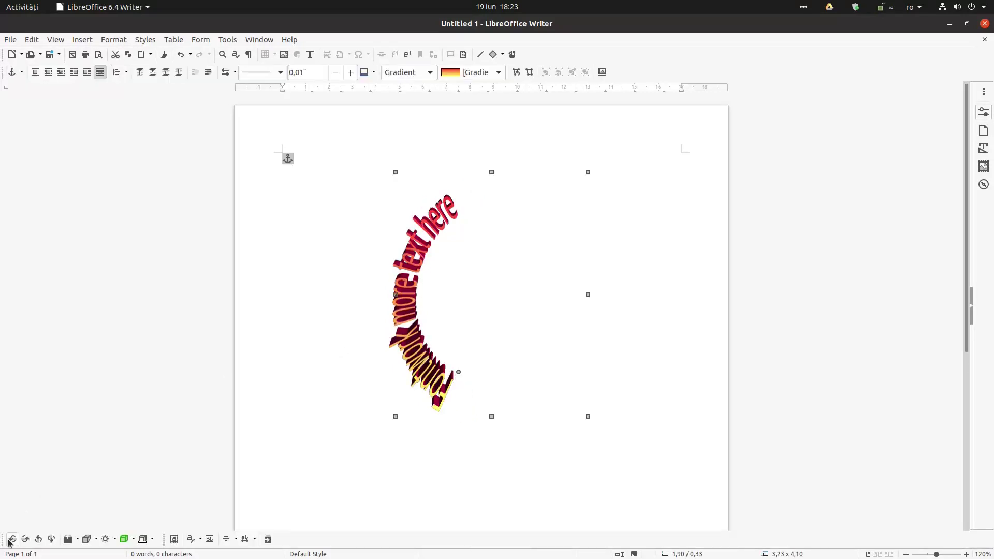
click(12, 539)
click(24, 539)
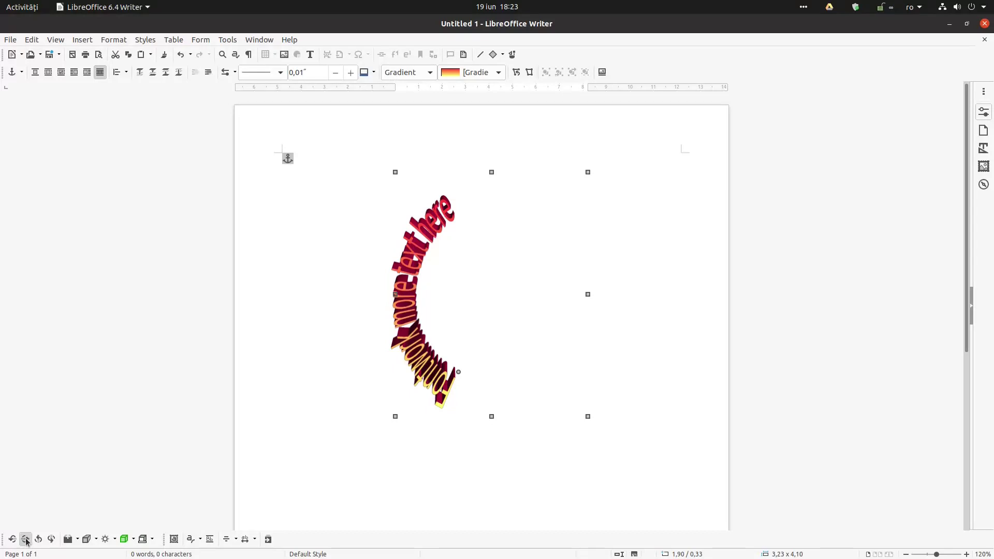
click(25, 539)
click(25, 539)
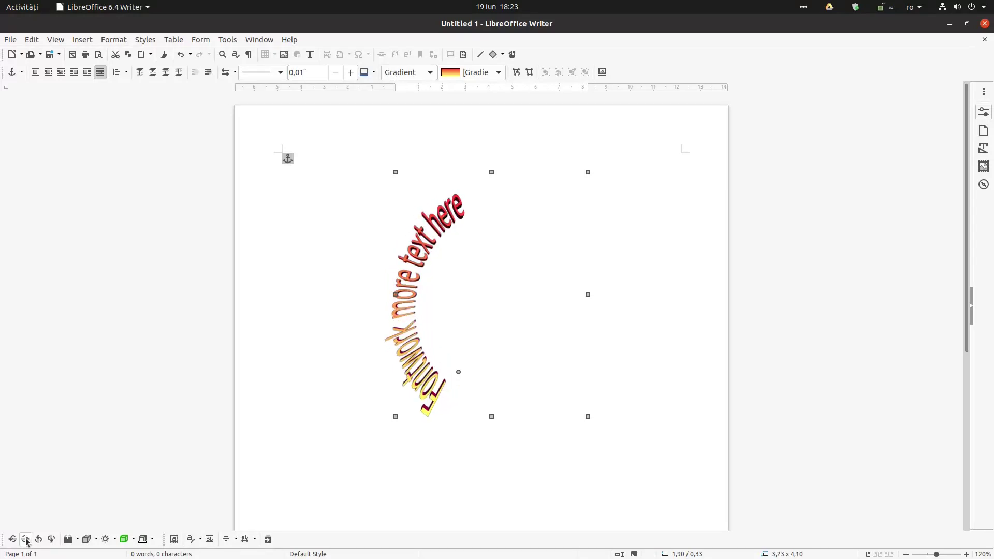
click(39, 540)
click(39, 540)
click(47, 541)
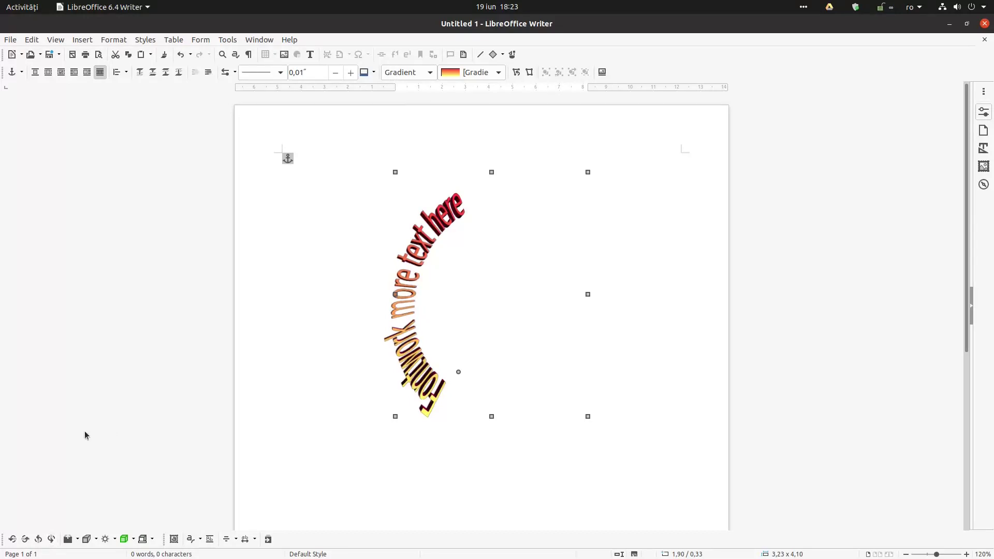
drag(458, 373, 453, 383)
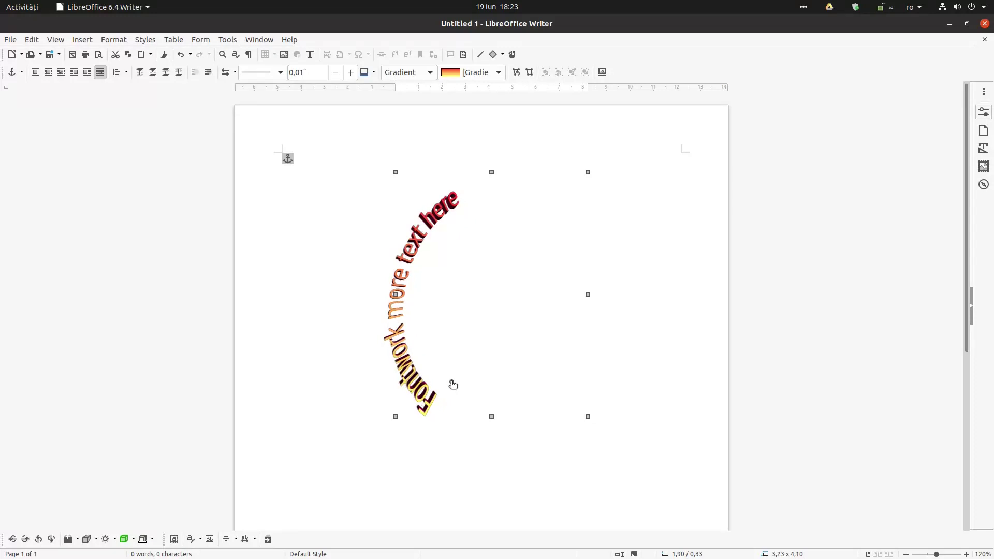
Step: Move the arched Fontwork text to position -0,36 / 0,91 and widen it to 4,62 x 4,10 inches
drag(418, 254, 288, 281)
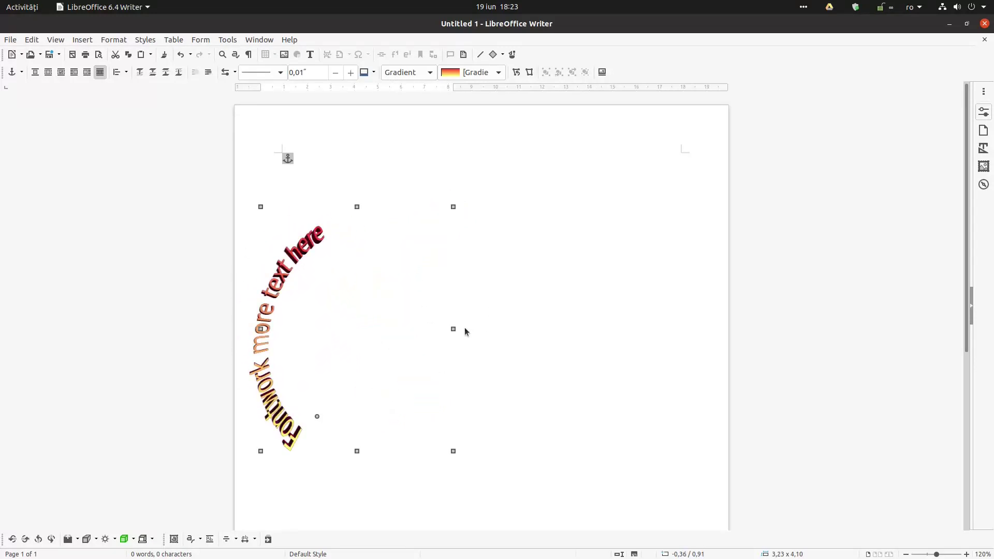
drag(452, 329, 536, 419)
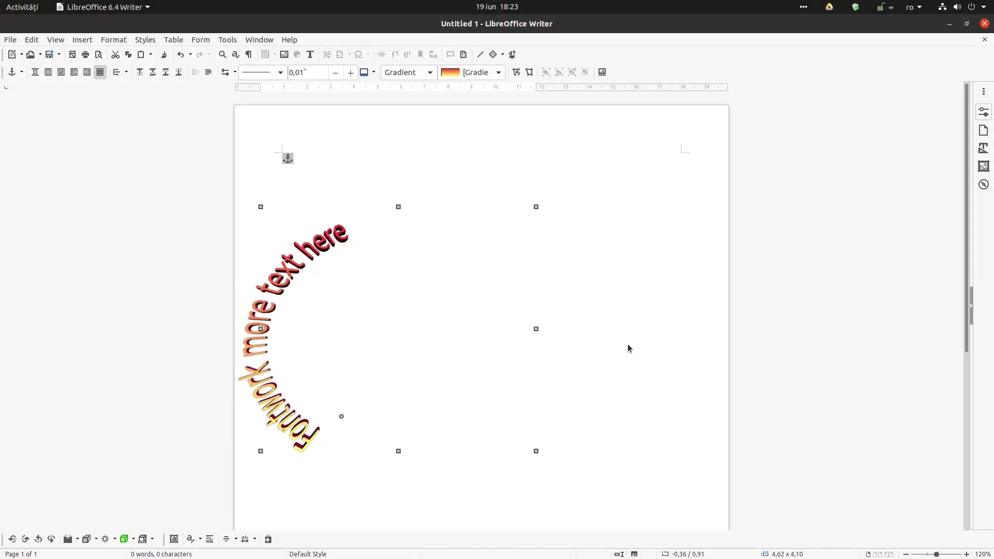
click(608, 346)
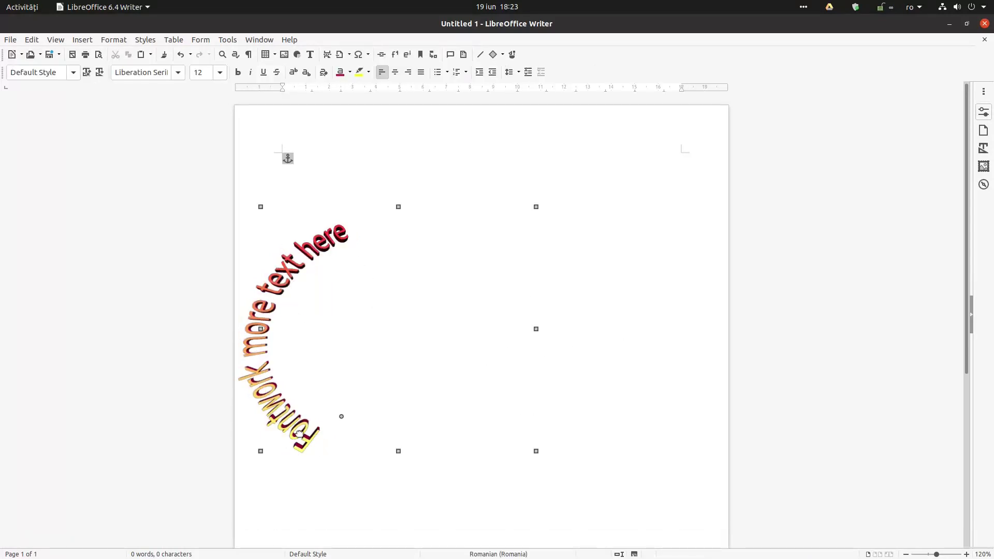
Step: Delete the arched Fontwork text and insert a new Fontwork object in the black wavy gallery style
click(300, 435)
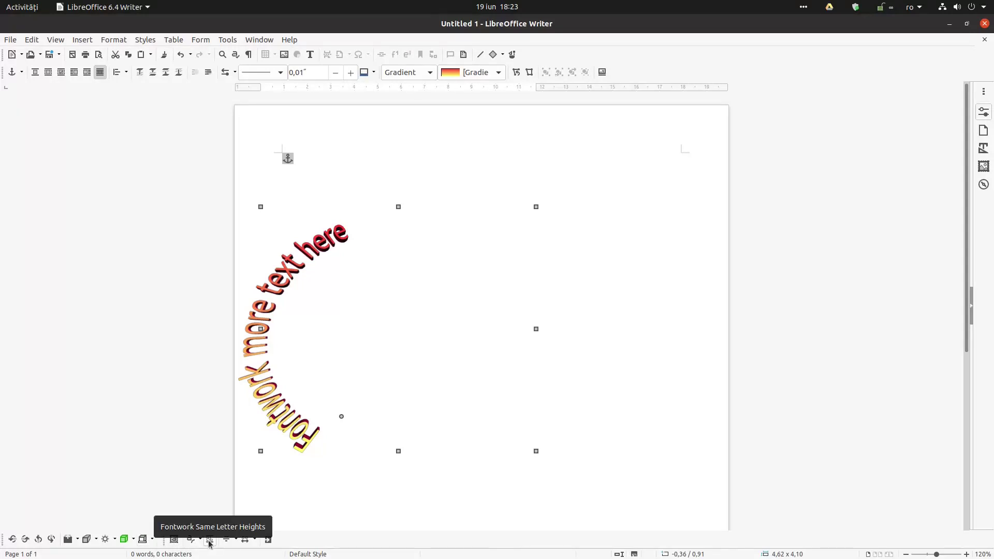
key(Delete)
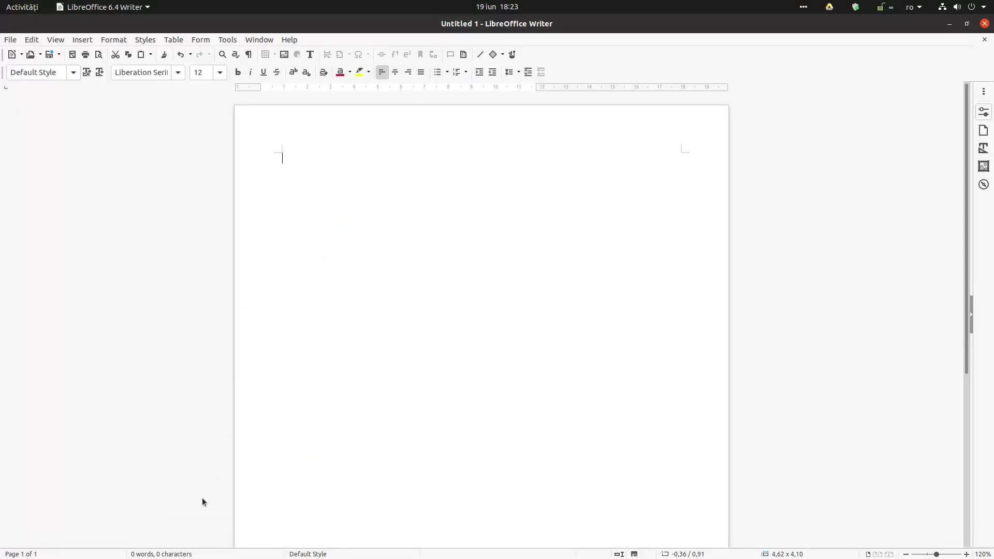
click(91, 40)
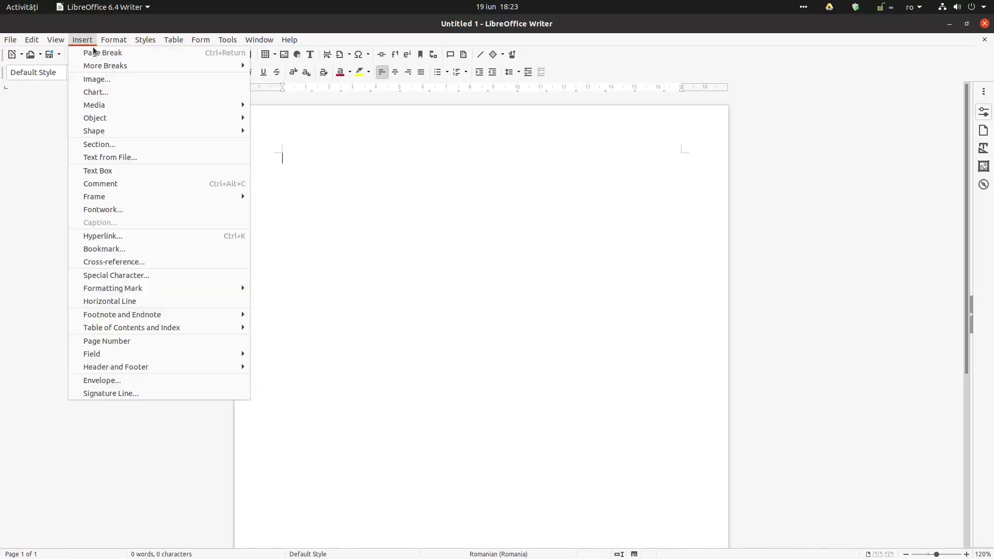
click(118, 210)
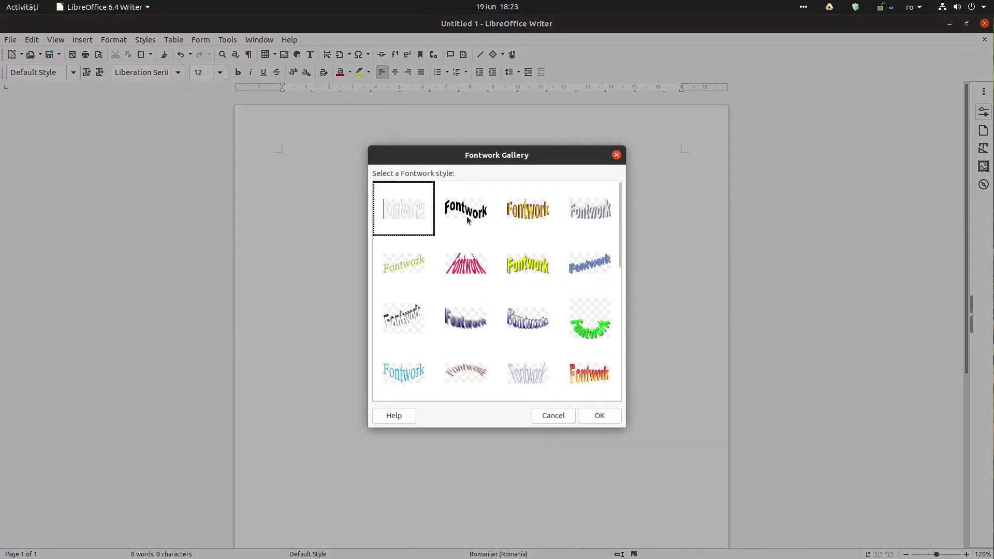
click(465, 209)
click(599, 415)
drag(553, 404, 553, 281)
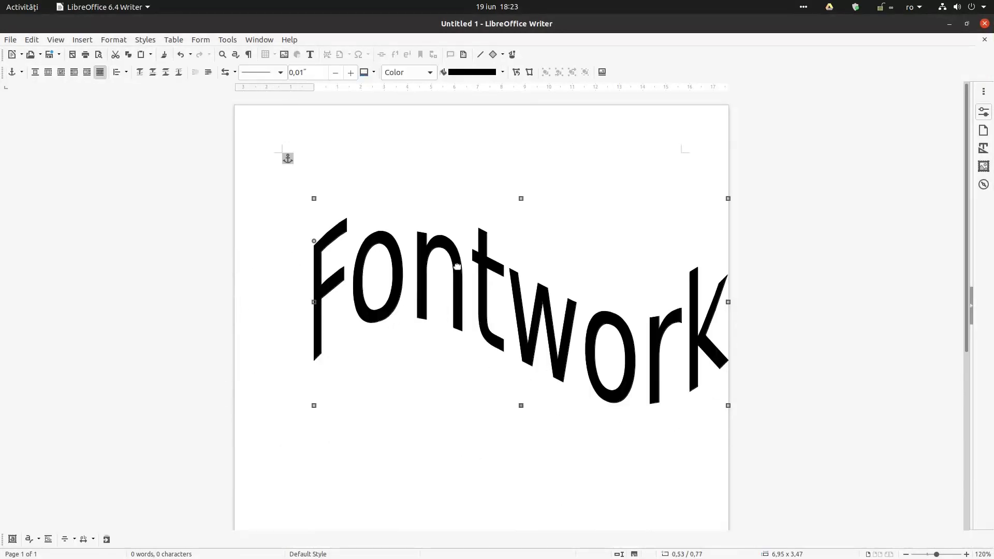
Step: Turn on 3D extrusion for the black wavy Fontwork text and try the same letter heights option on and off
click(106, 539)
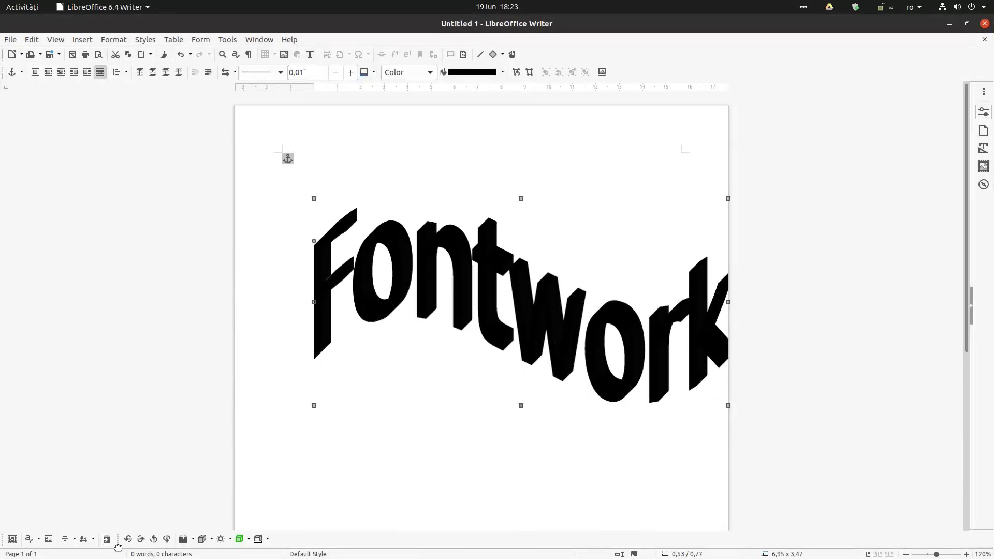
click(52, 541)
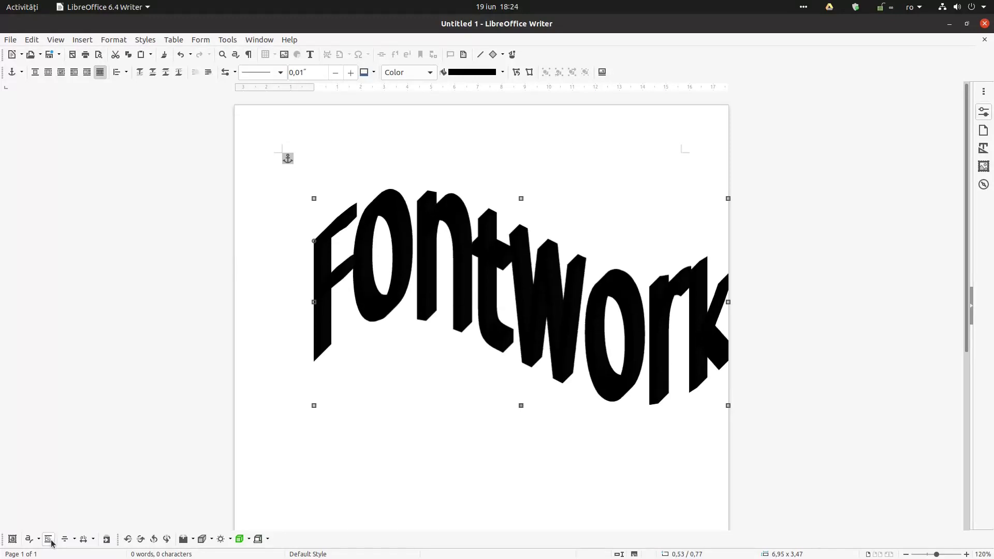
click(52, 542)
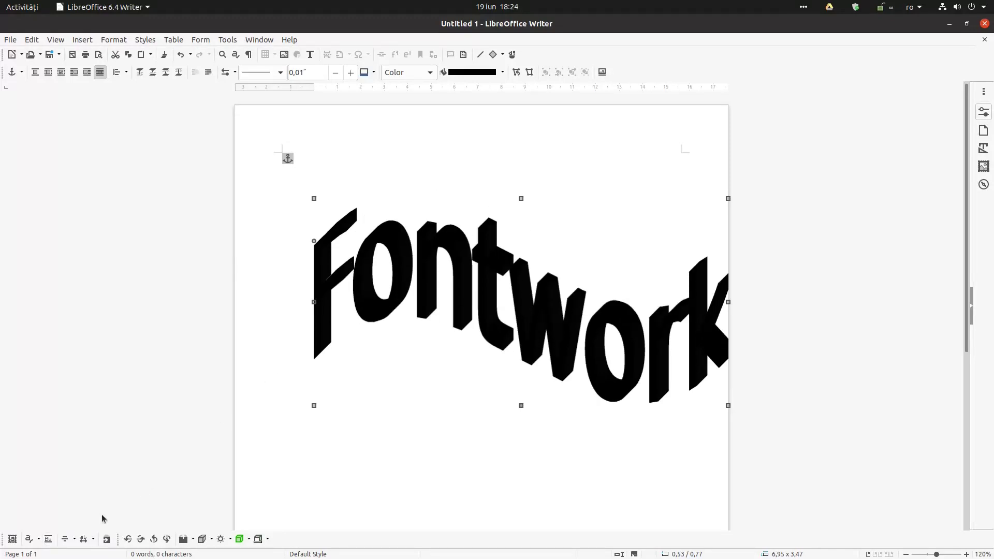
Step: Change the black Fontwork text to the plain rectangular shape and toggle same letter heights on and back off
click(40, 539)
click(34, 455)
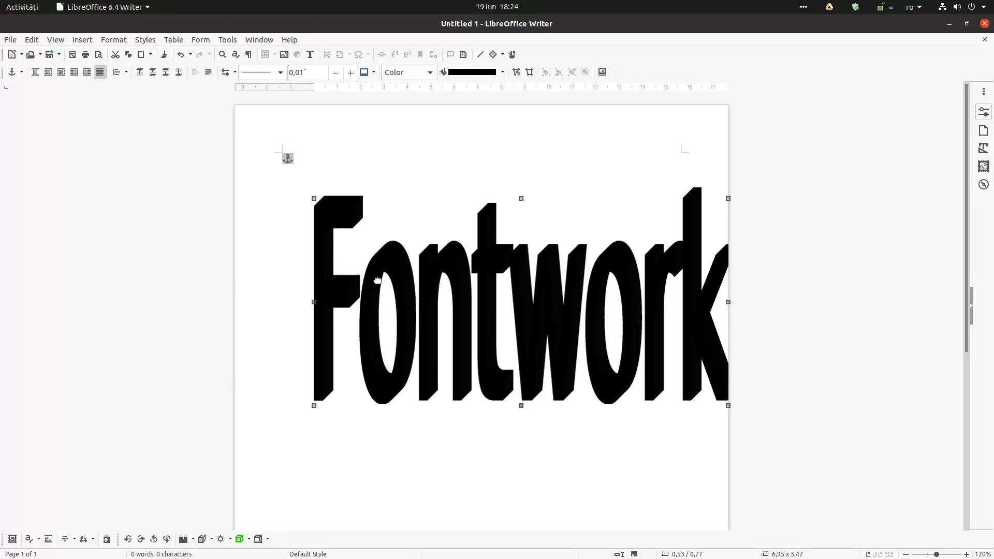
click(49, 539)
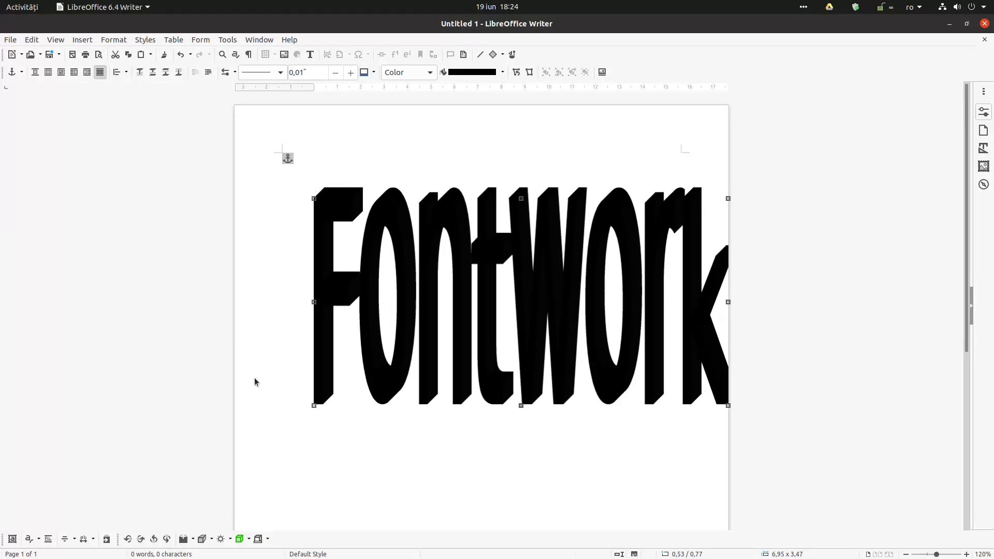
click(48, 539)
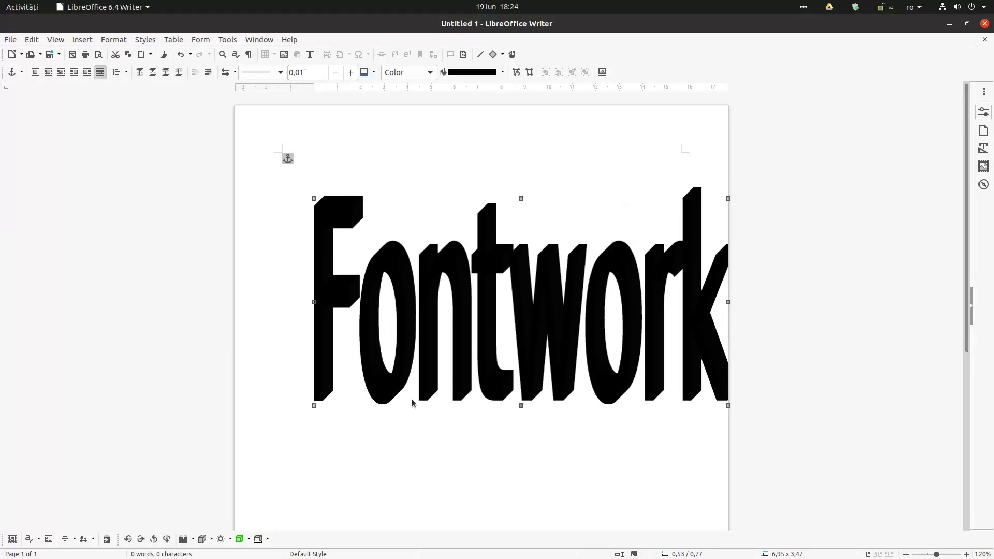
Step: Edit the Fontwork wording into two lines, "Fontwork more lines" and "And some text here"
double_click(484, 360)
text(activities)
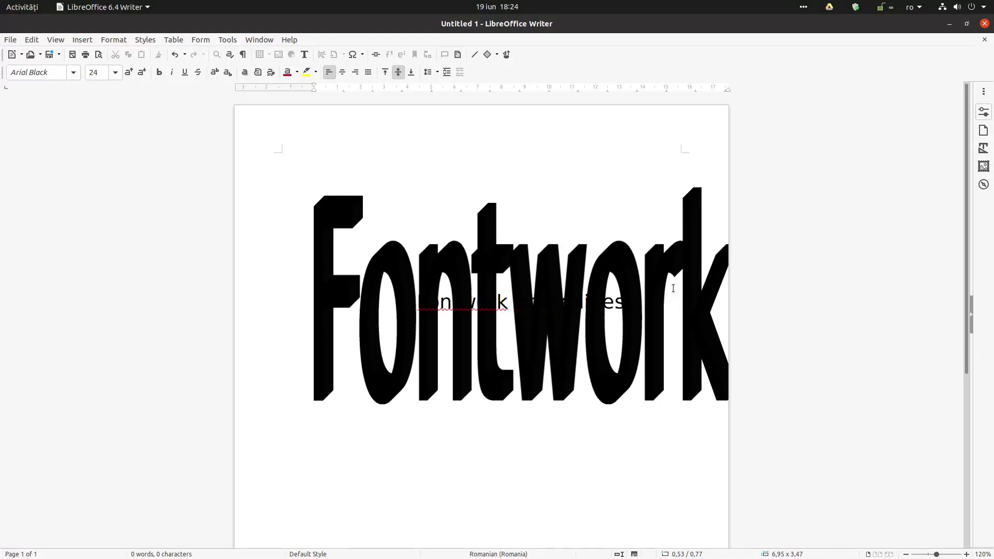
key(Return)
text(And)
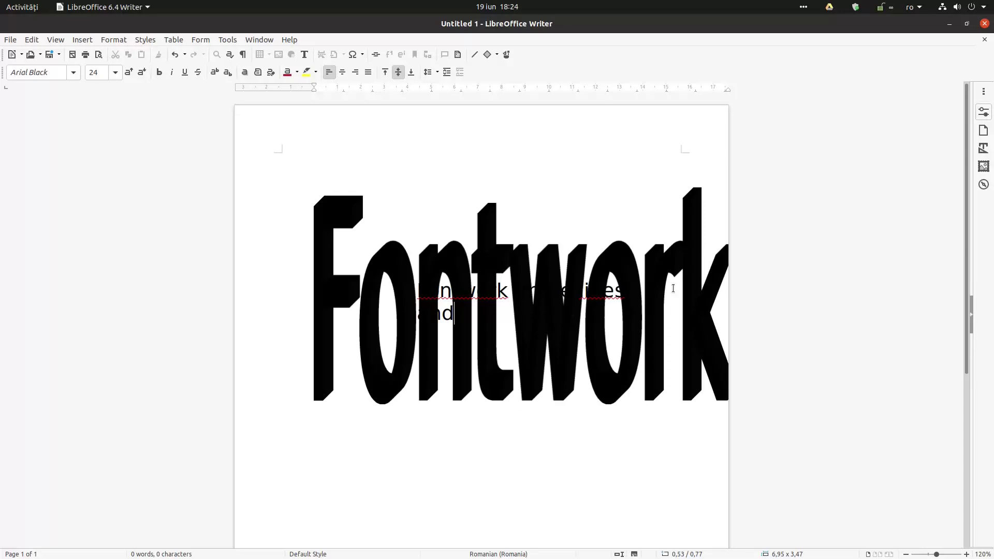
text( done here)
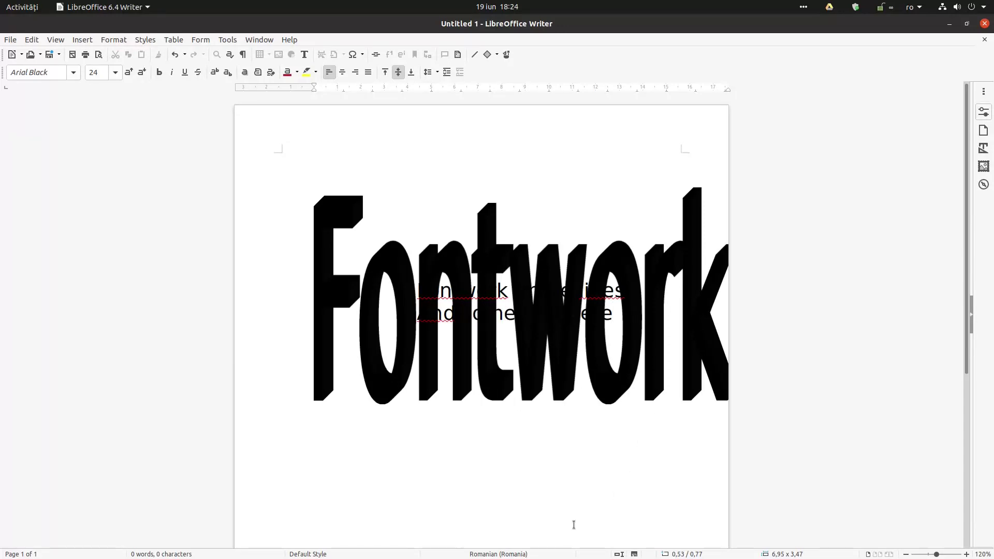
key(Escape)
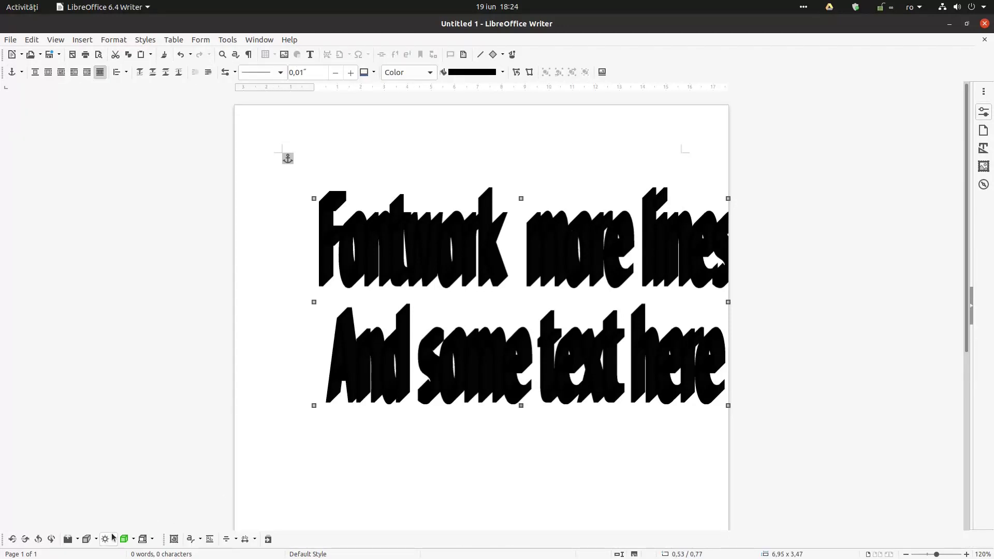
Step: Set the extrusion depth of the two-line Fontwork text to 0 cm and move the object left onto the page
click(78, 540)
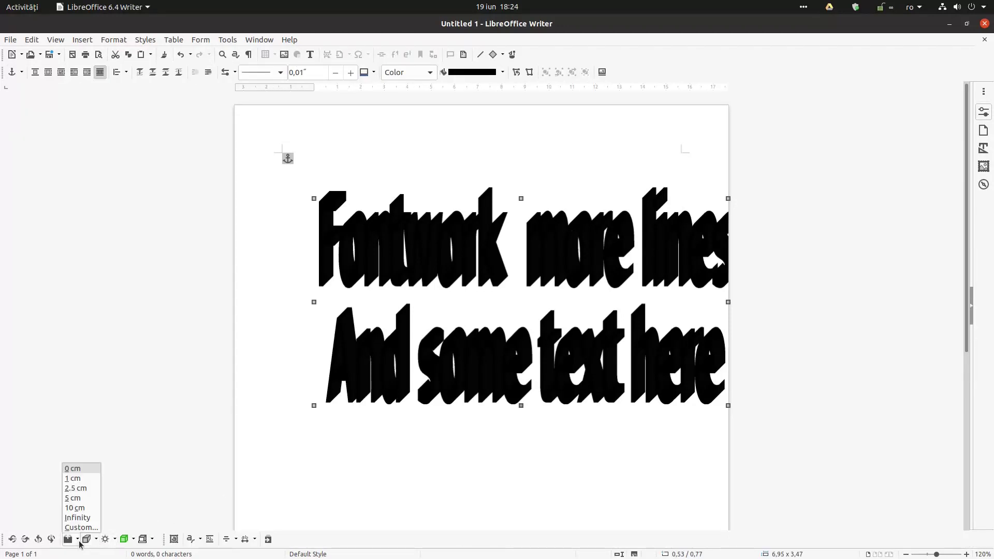
click(82, 468)
click(574, 251)
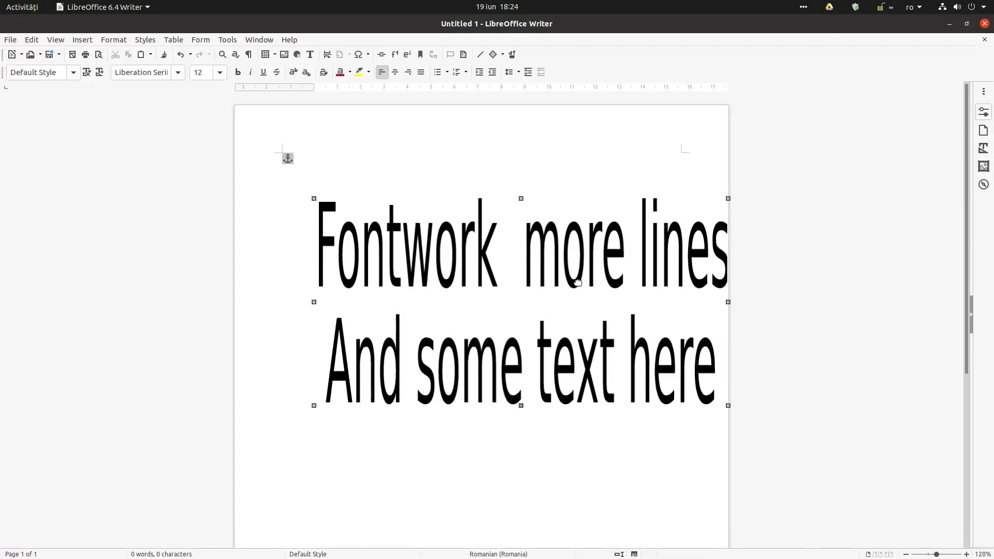
drag(578, 282, 539, 279)
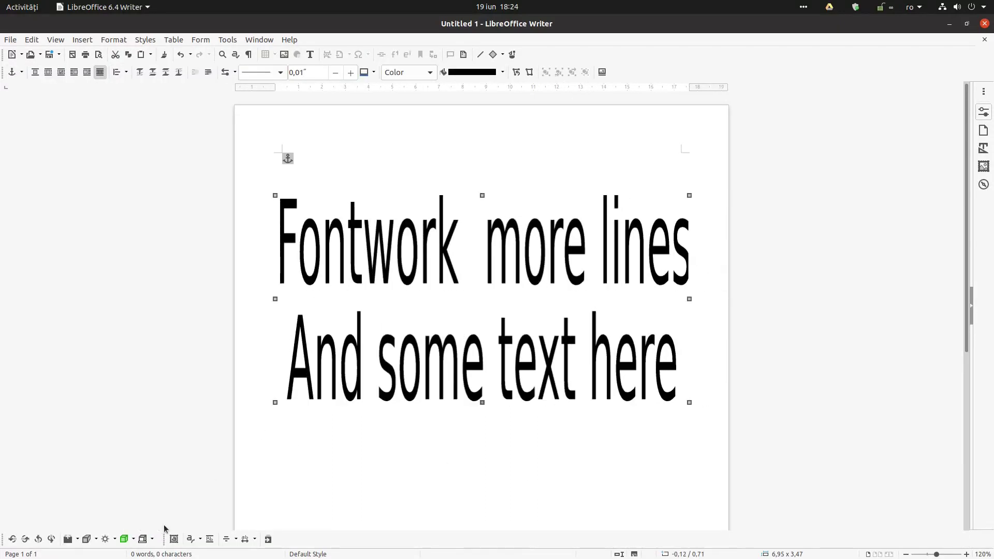
Step: Try left alignment and right alignment on the two-line Fontwork text
click(228, 540)
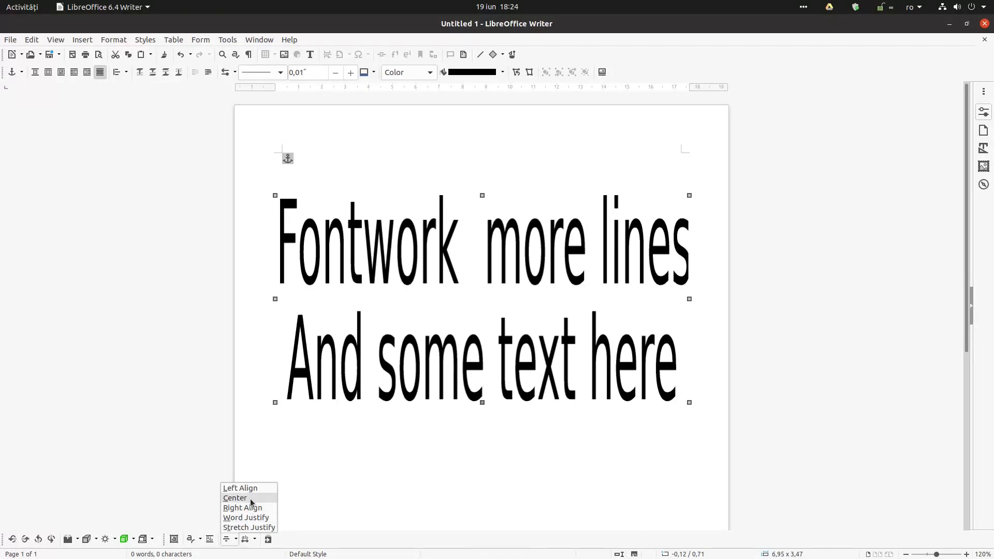
click(240, 488)
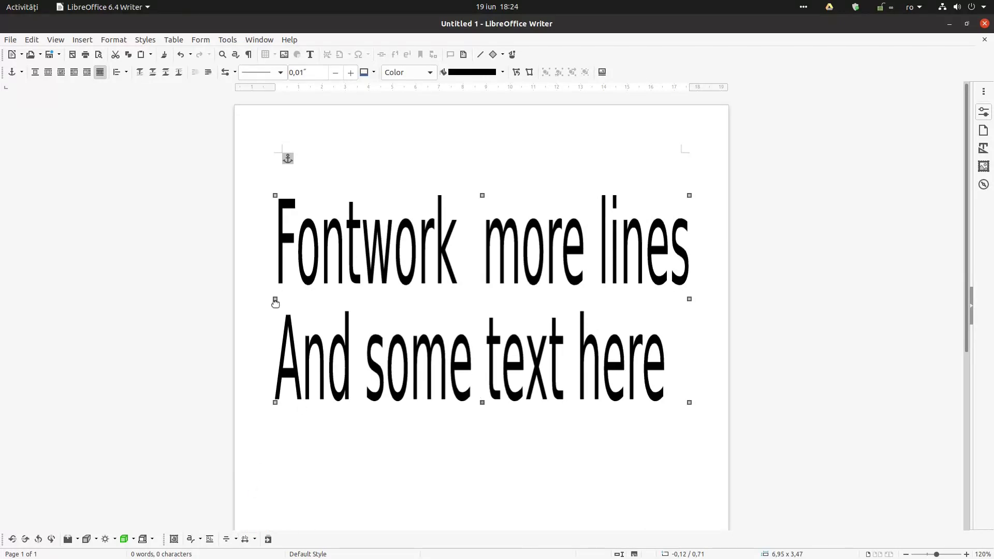
click(226, 539)
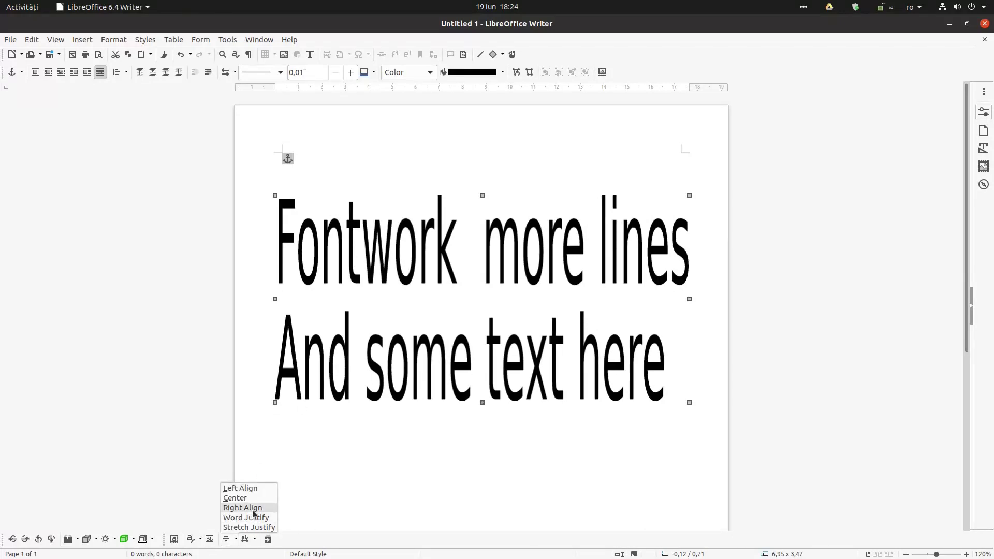
click(251, 510)
click(382, 388)
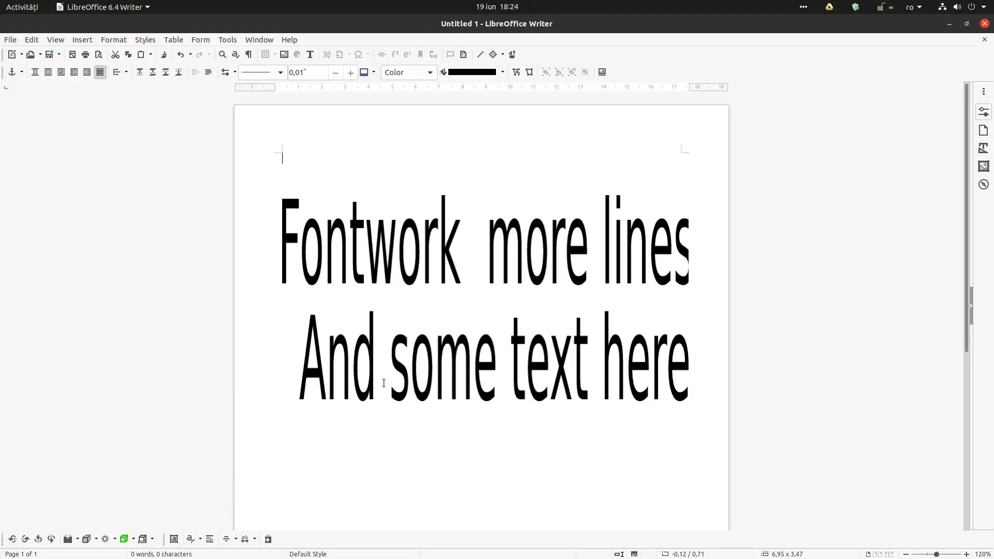
Step: Shorten the second line of the Fontwork wording to "And some"
double_click(419, 337)
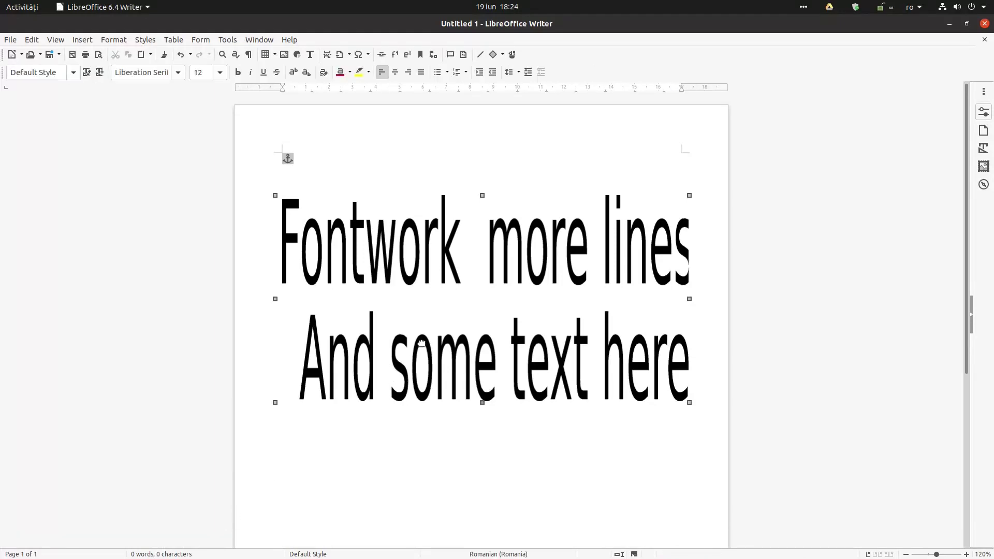
key(BackSpace)
key(BackSpace)
key(BackSpace)
key(BackSpace)
key(BackSpace)
key(BackSpace)
key(BackSpace)
key(BackSpace)
key(BackSpace)
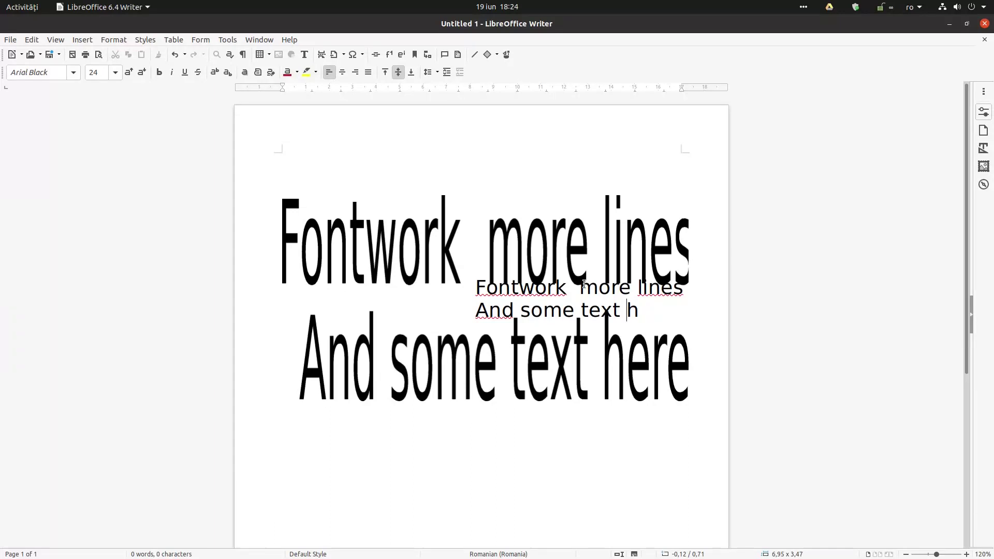
click(576, 480)
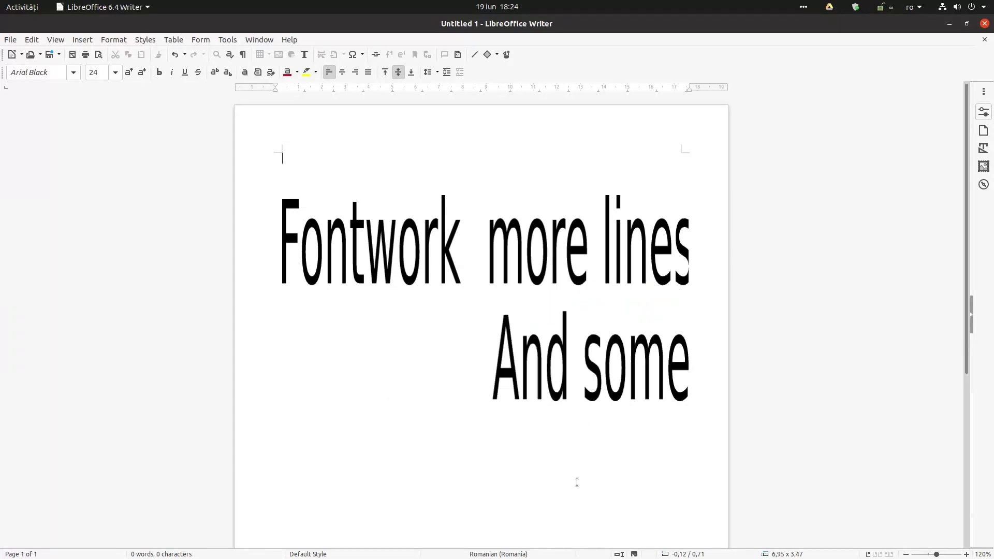
Step: Try the Center and Stretch Justify alignments on the shortened Fontwork text, ending with Word Justify
click(560, 397)
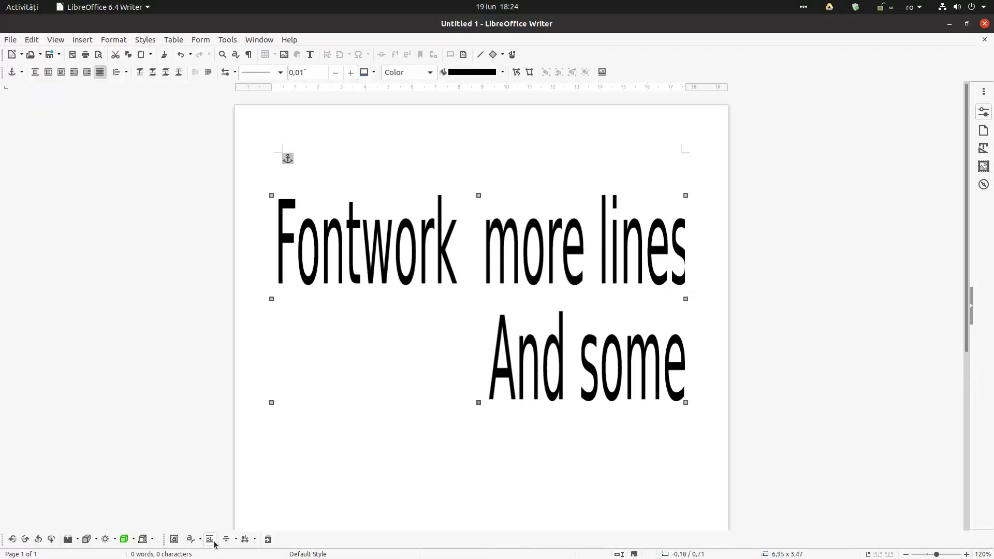
click(210, 539)
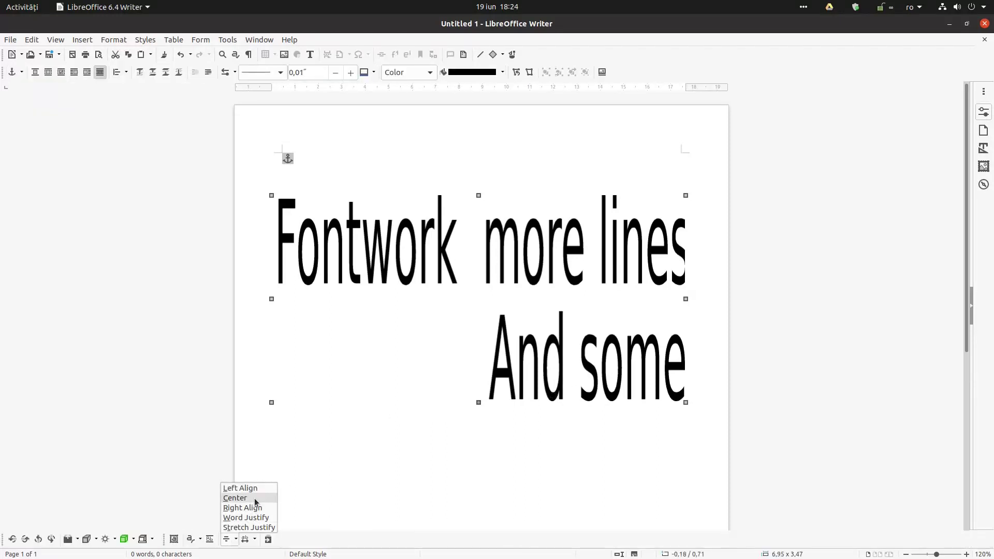
click(254, 503)
click(230, 538)
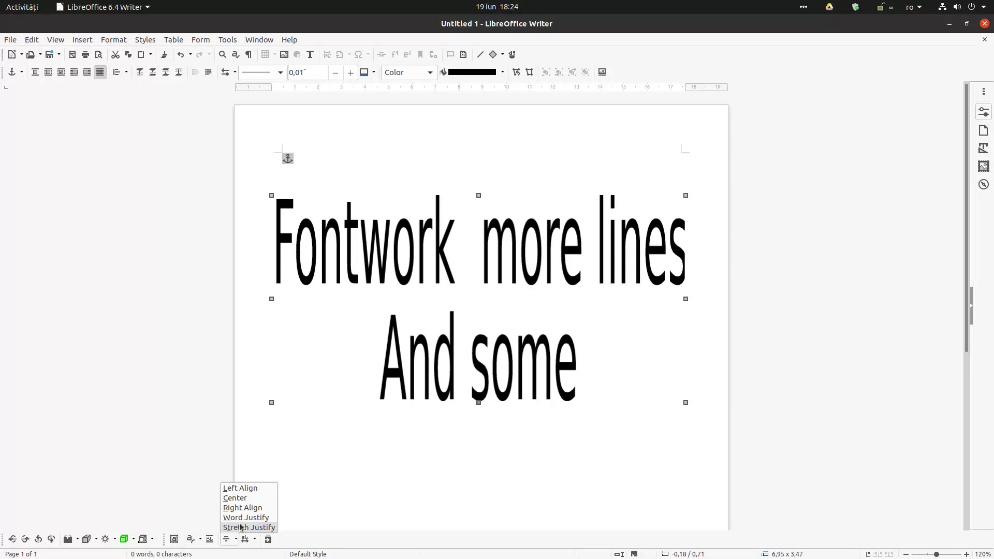
click(249, 528)
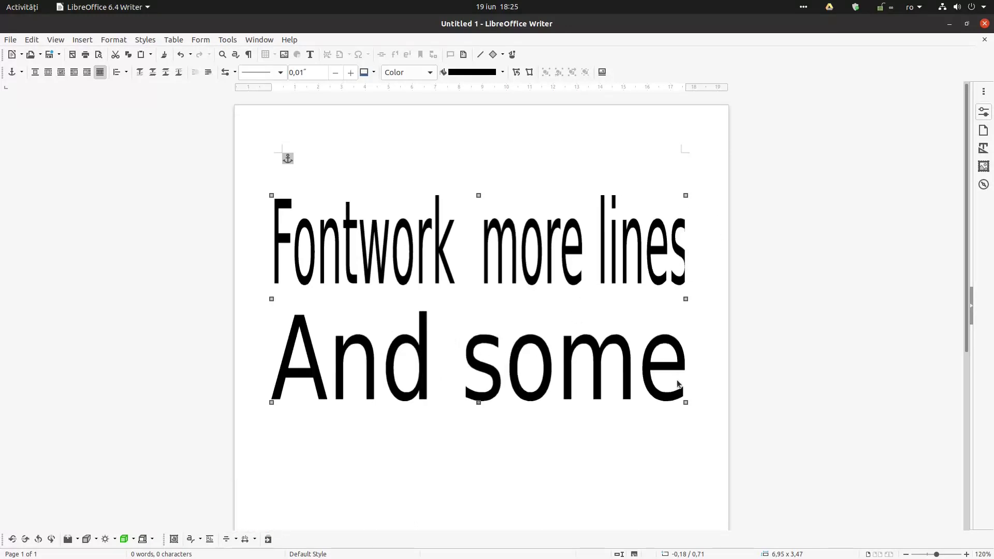
click(235, 539)
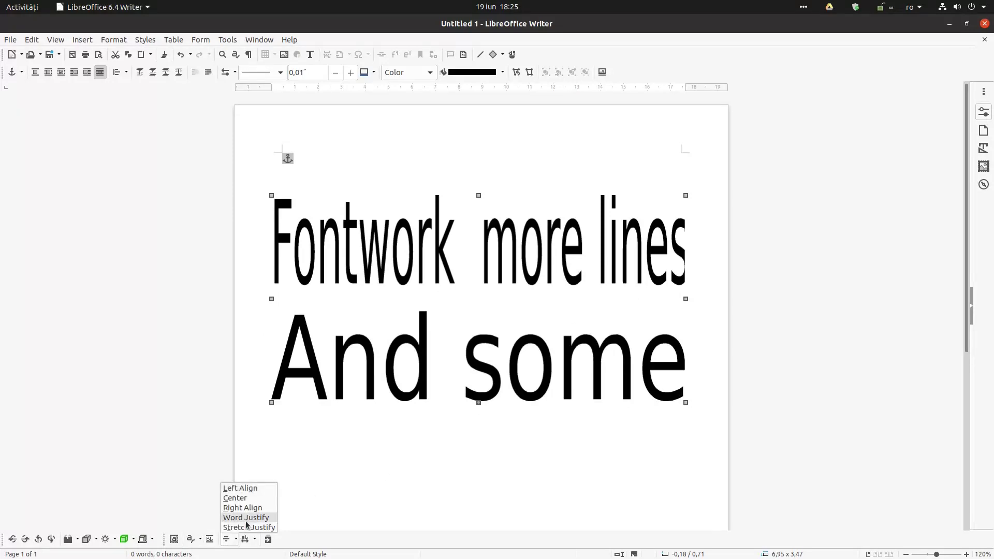
click(247, 523)
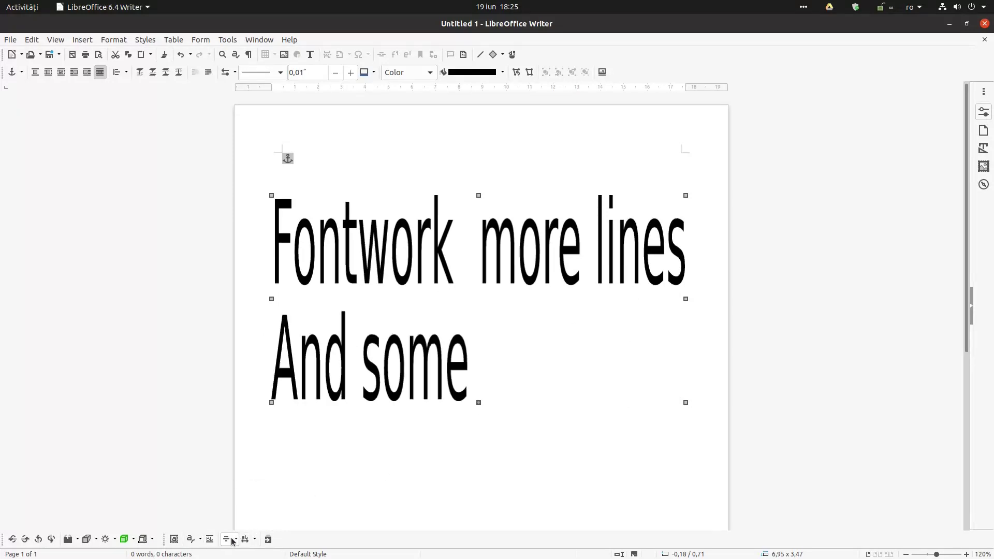
Step: Try Very Tight and Very Loose character spacing on the Fontwork text, and return it to Normal
click(254, 540)
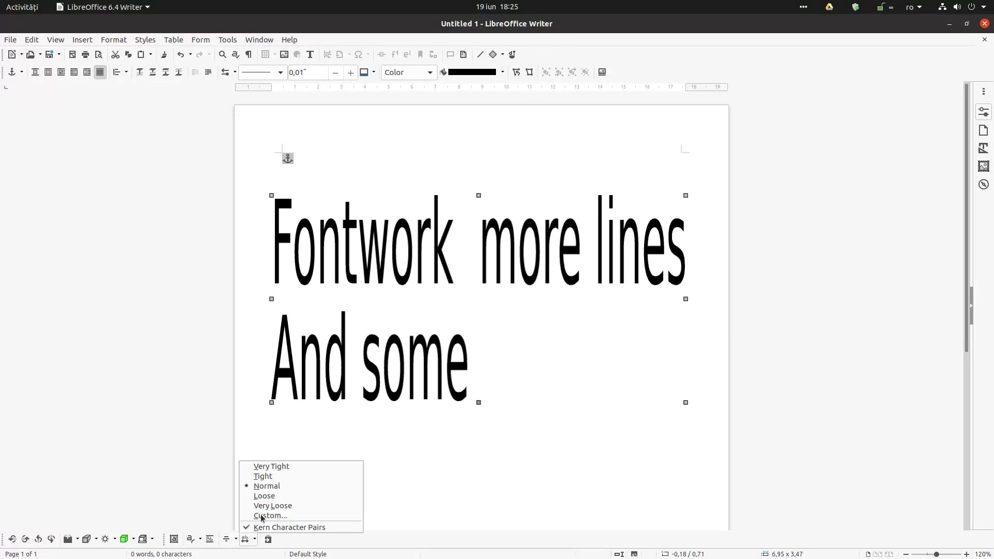
click(293, 472)
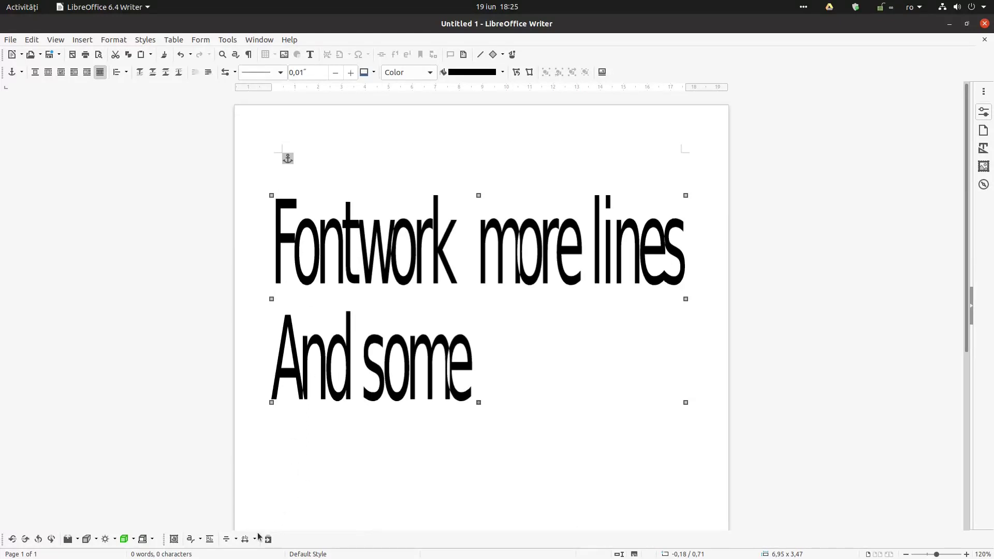
click(257, 538)
click(282, 507)
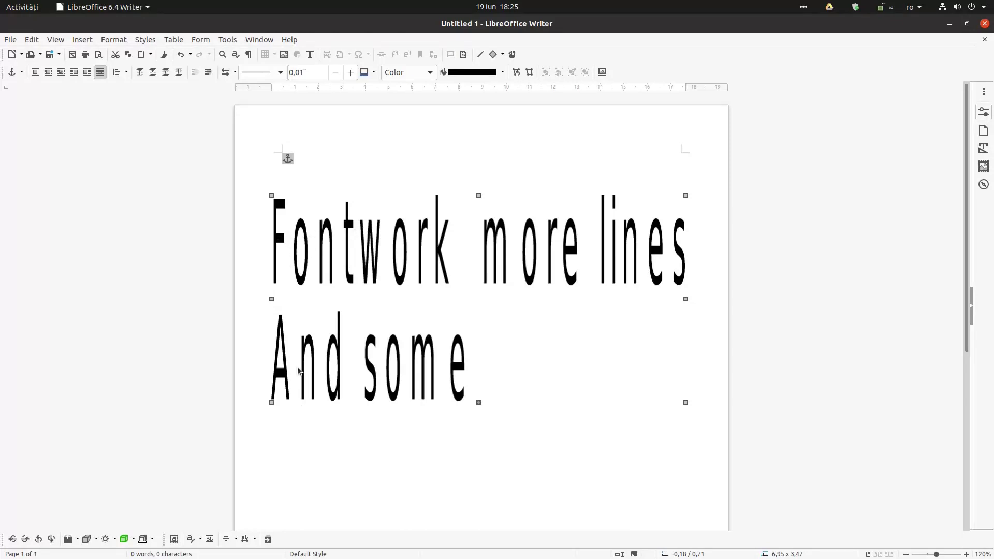
click(255, 539)
click(278, 490)
Step: Toggle the 3D extrusion of the Fontwork text off and back on, keeping the object selected
click(269, 540)
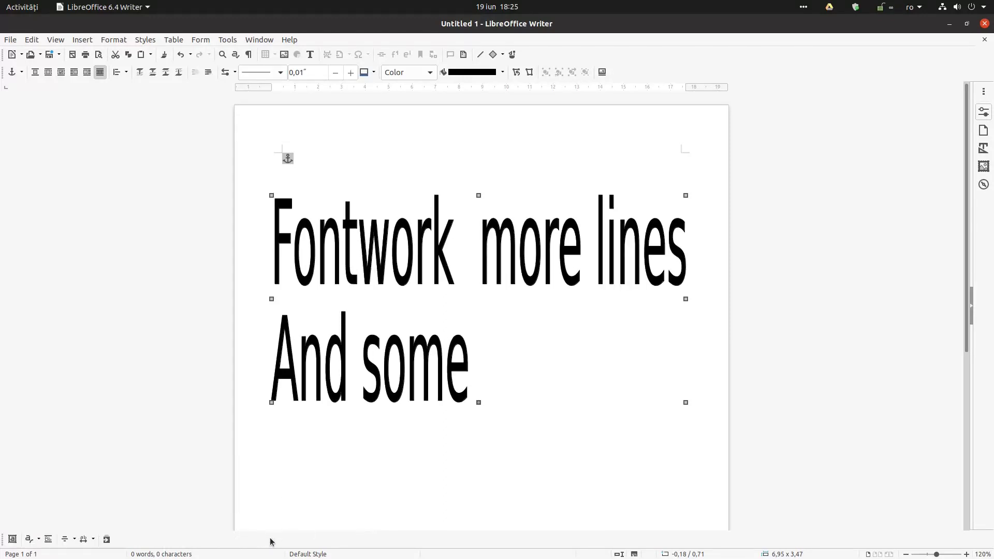
click(107, 539)
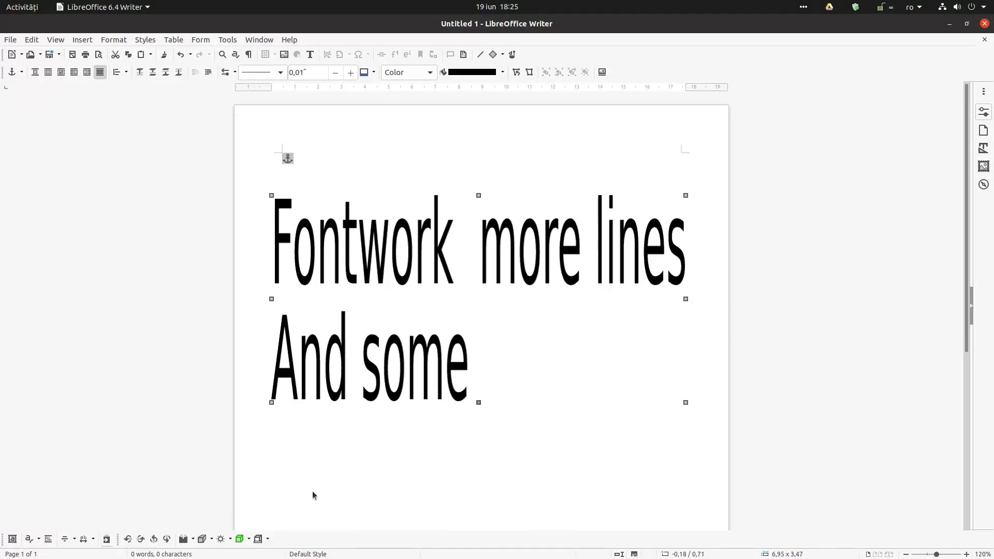
click(435, 427)
click(424, 398)
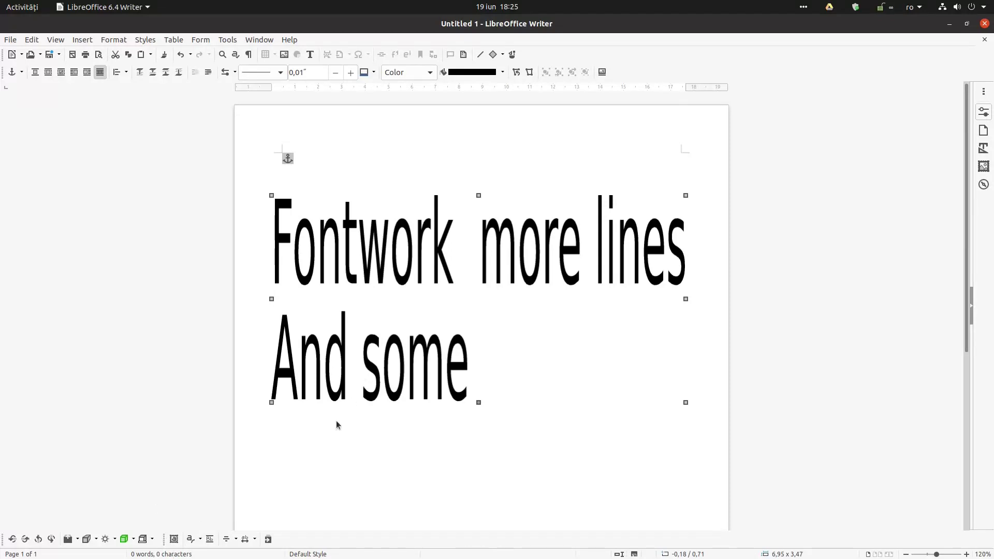
Step: Fill the Fontwork text with red and set its continuous outline width to 0.21″
click(503, 72)
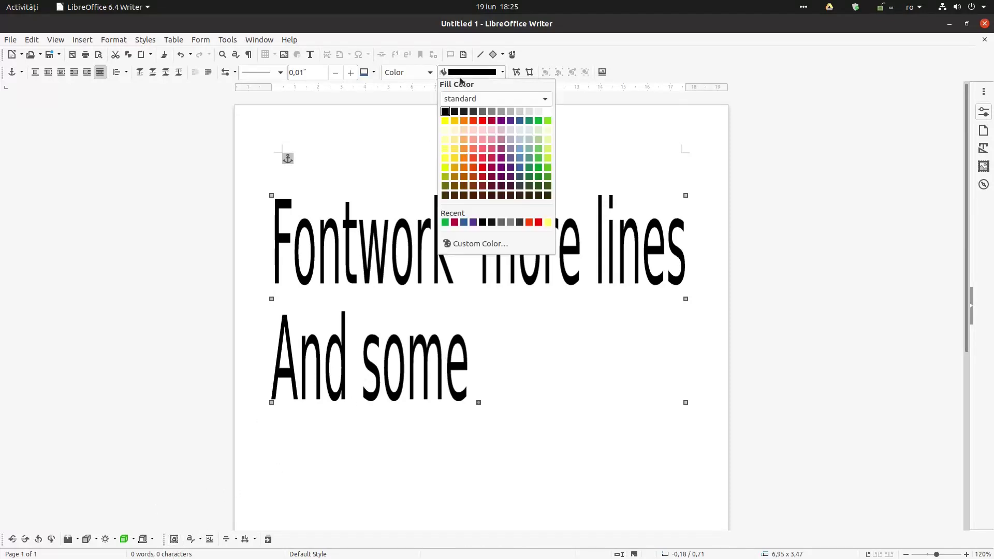
click(483, 120)
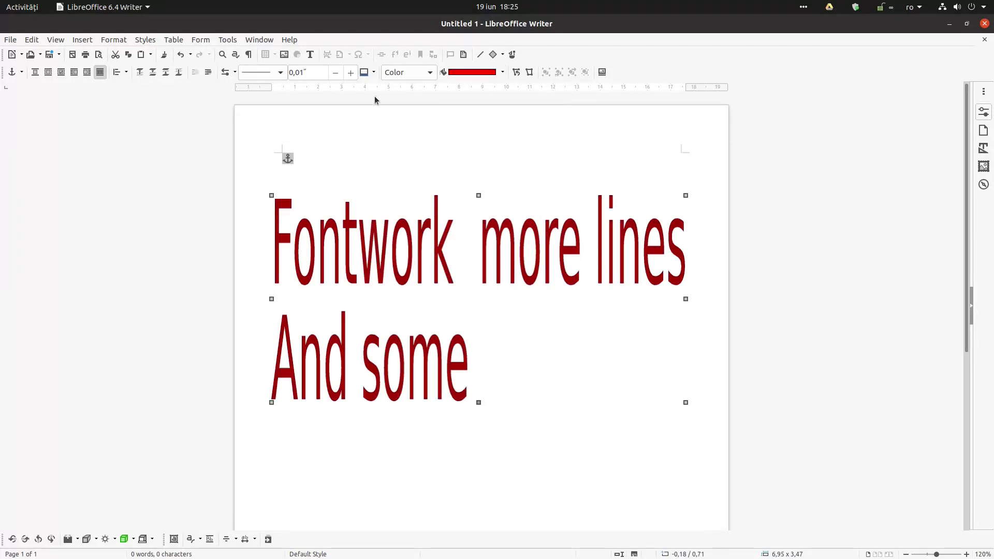
click(280, 72)
click(281, 94)
click(351, 73)
click(422, 334)
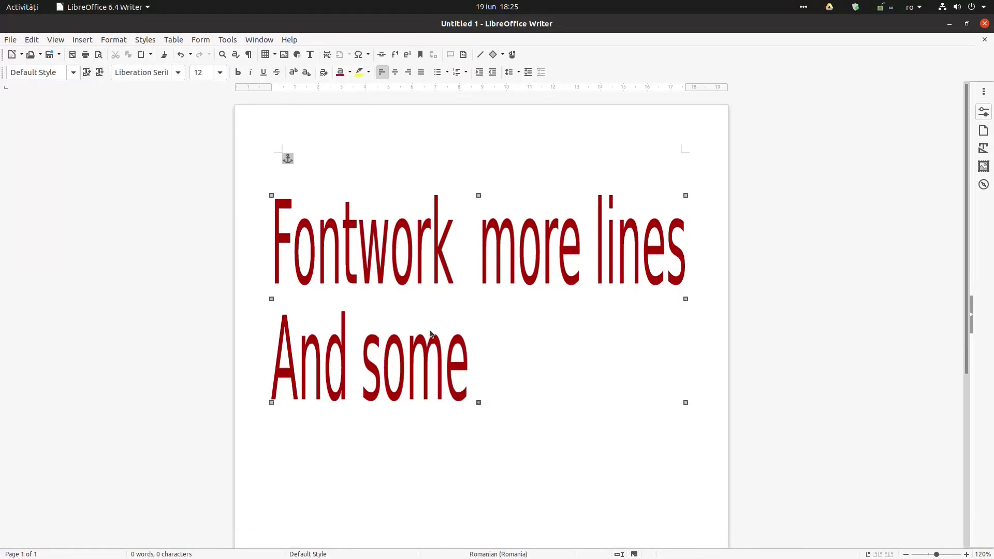
Step: Give the Fontwork text a Dot outline 0.49″ wide in indigo
click(429, 334)
click(280, 72)
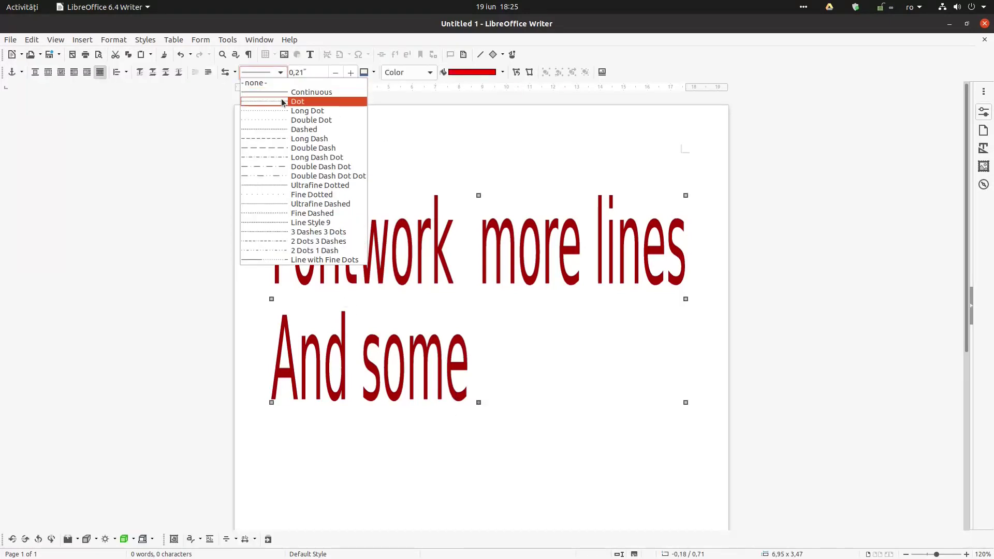
click(282, 101)
click(351, 72)
click(352, 73)
click(352, 73)
click(352, 73)
click(374, 73)
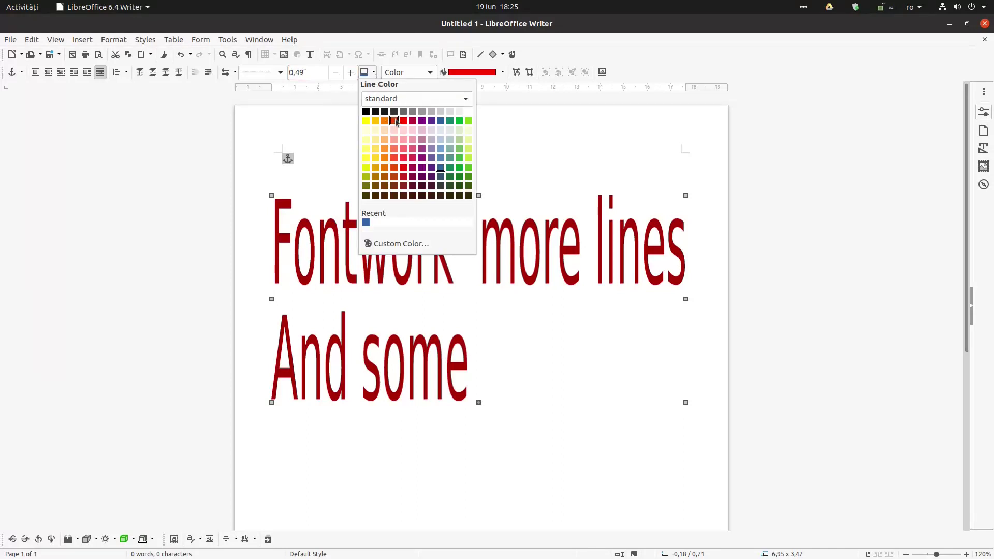
click(431, 121)
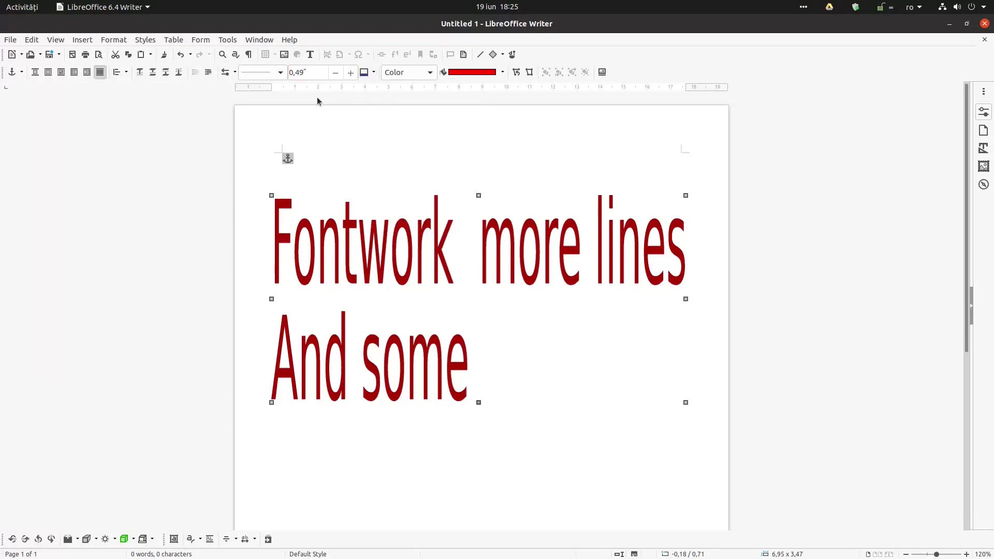
Step: Set the Fontwork outline to a width of 1.55″ and the Continuous line style
click(337, 74)
click(281, 73)
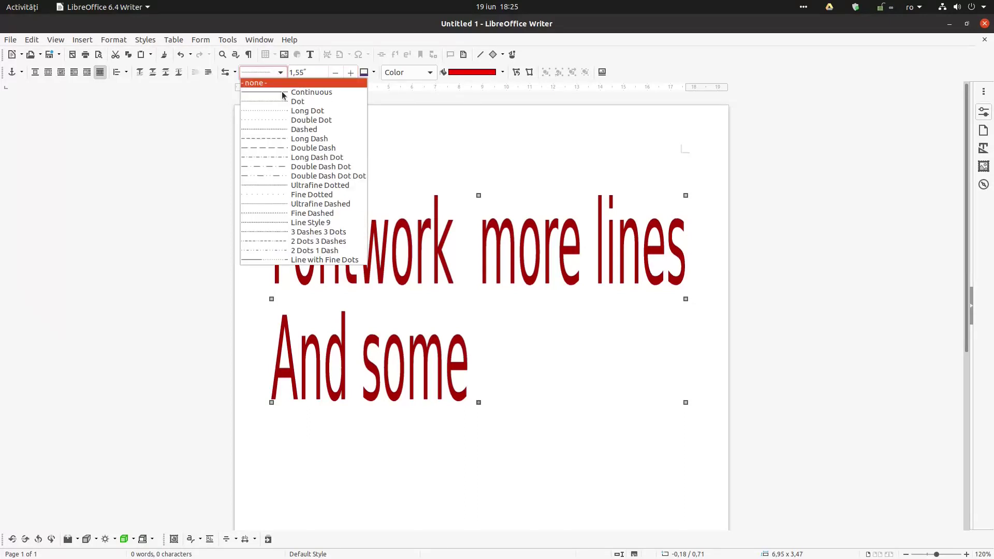
click(292, 94)
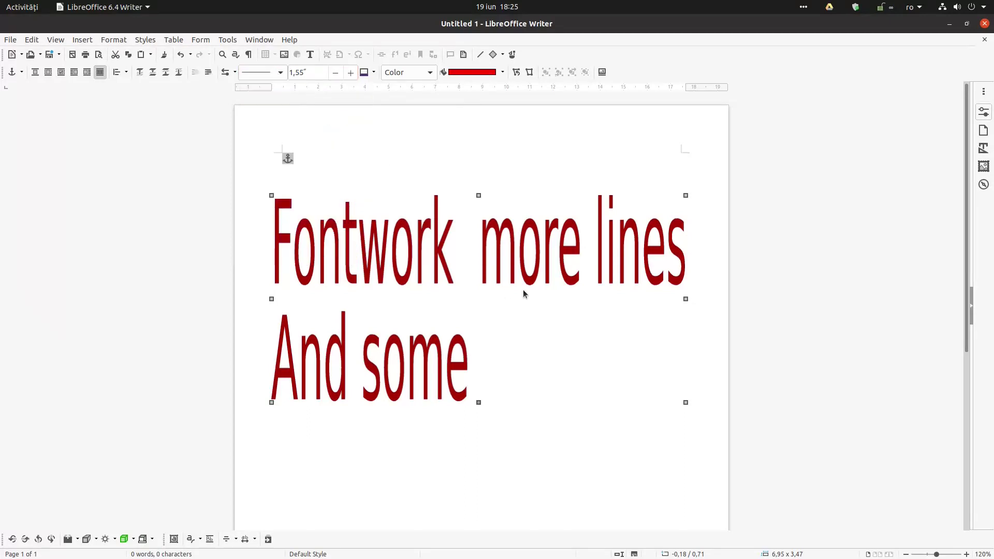
Step: Change the red Fontwork text to the upward-slanting shape that tapers towards the right, and deselect it
click(199, 541)
click(220, 491)
click(402, 413)
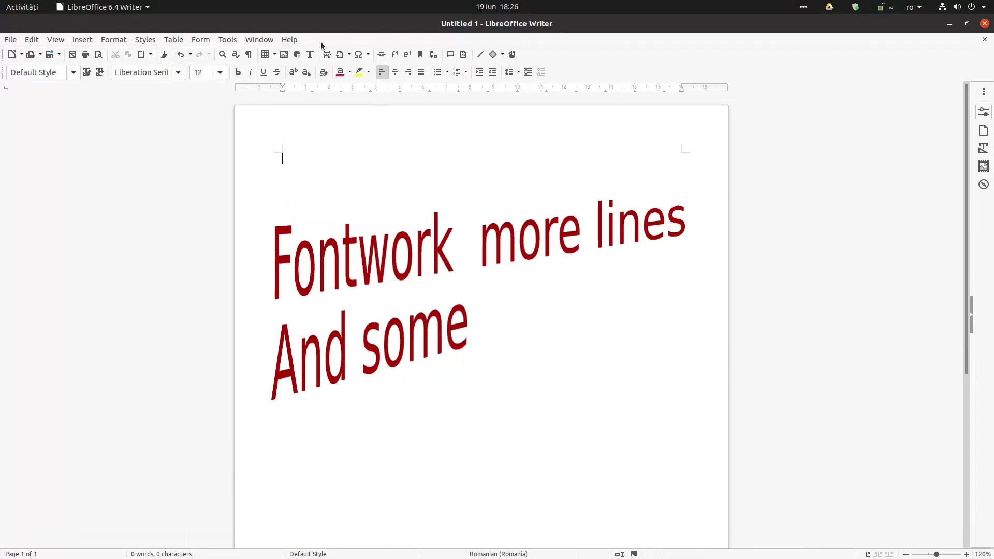
Step: Open the About LibreOffice information to check the installed version
click(289, 40)
click(334, 197)
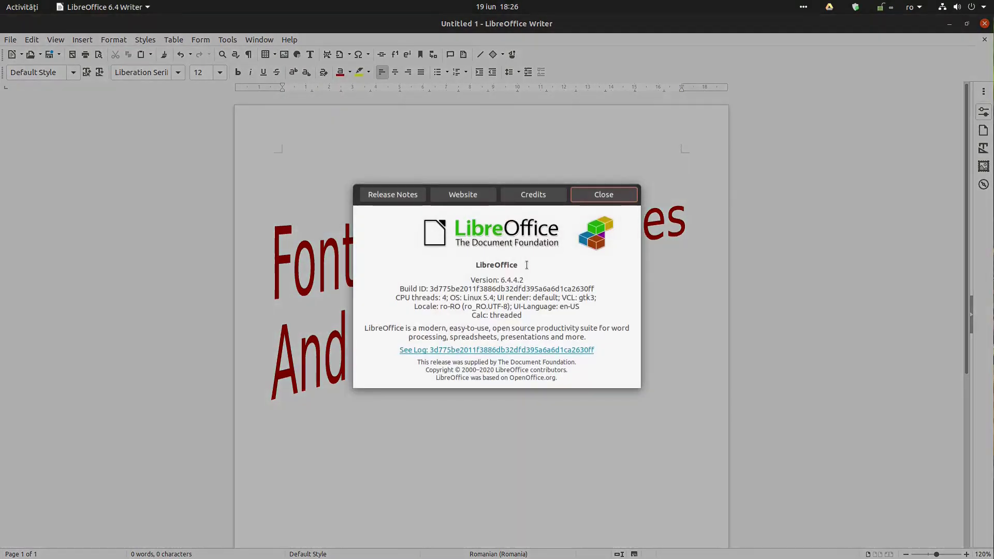